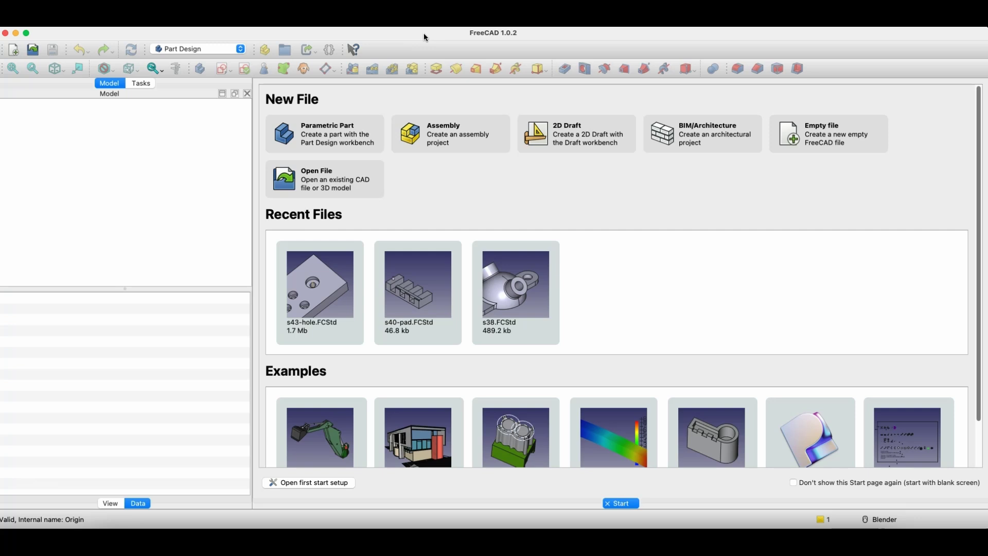
Step: Create a new parametric part and start a sketch on its XZ plane
left_click(340, 136)
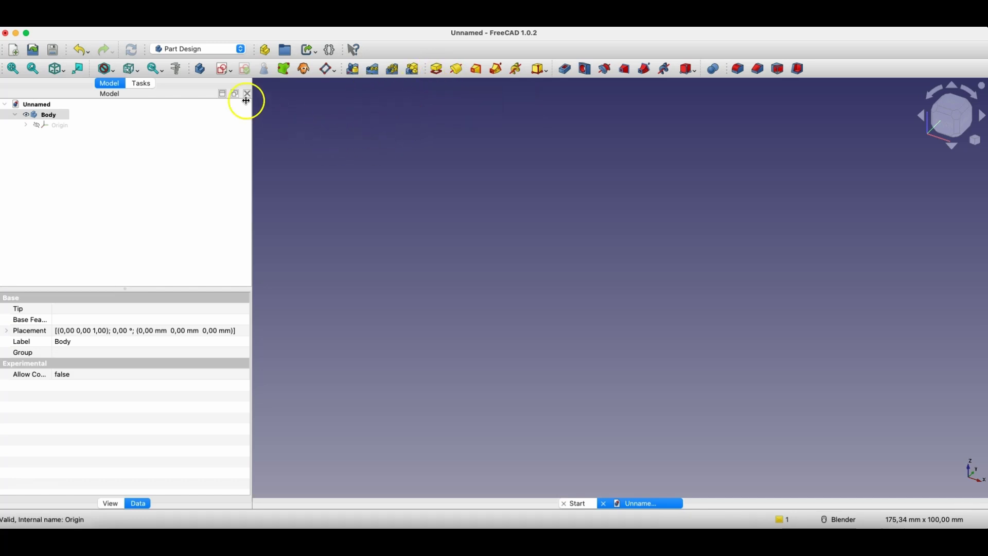
left_click(224, 70)
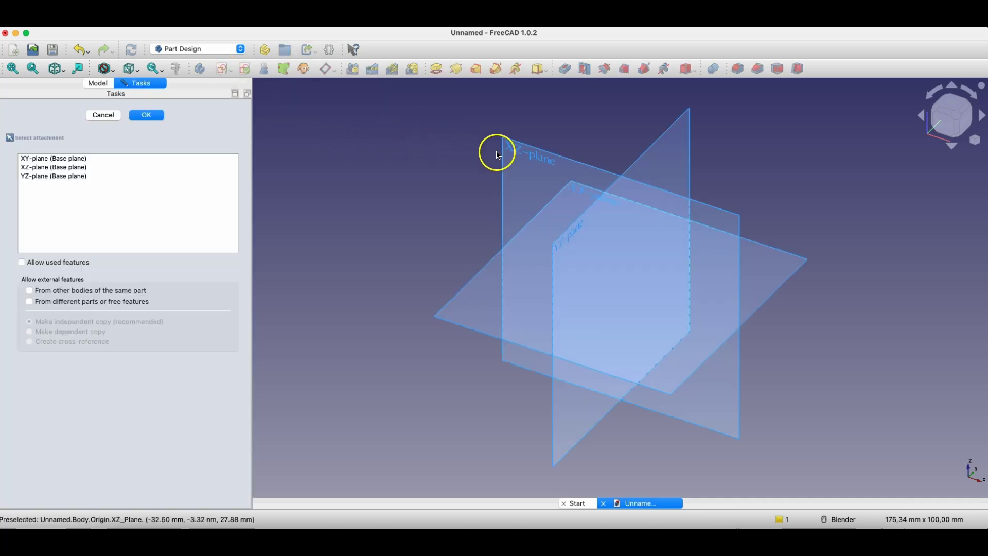
left_click(540, 160)
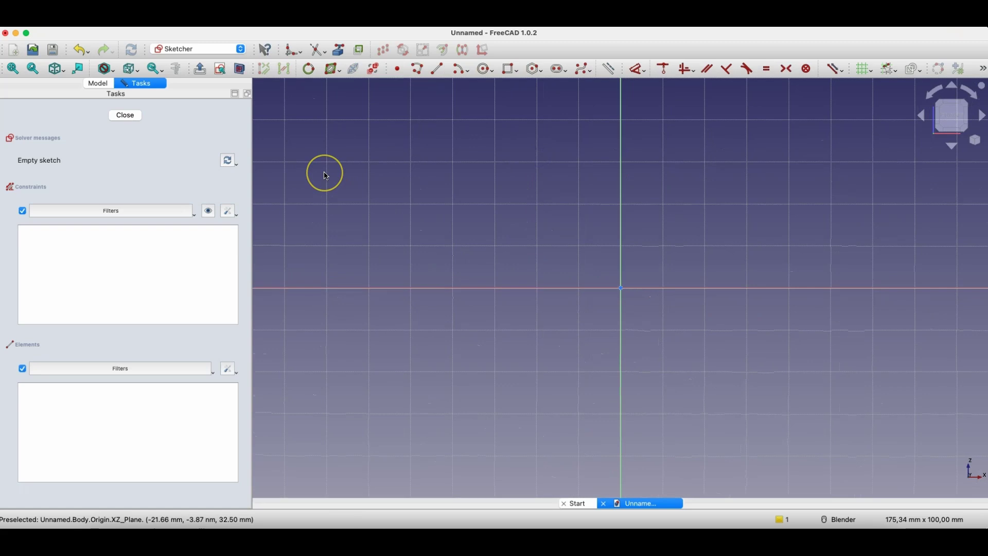
Step: Sketch a rectangle about 21 by 20 mm standing on the horizontal axis, about 37 mm from the vertical axis, and leave the sketch
scroll(309, 180, "down", 2)
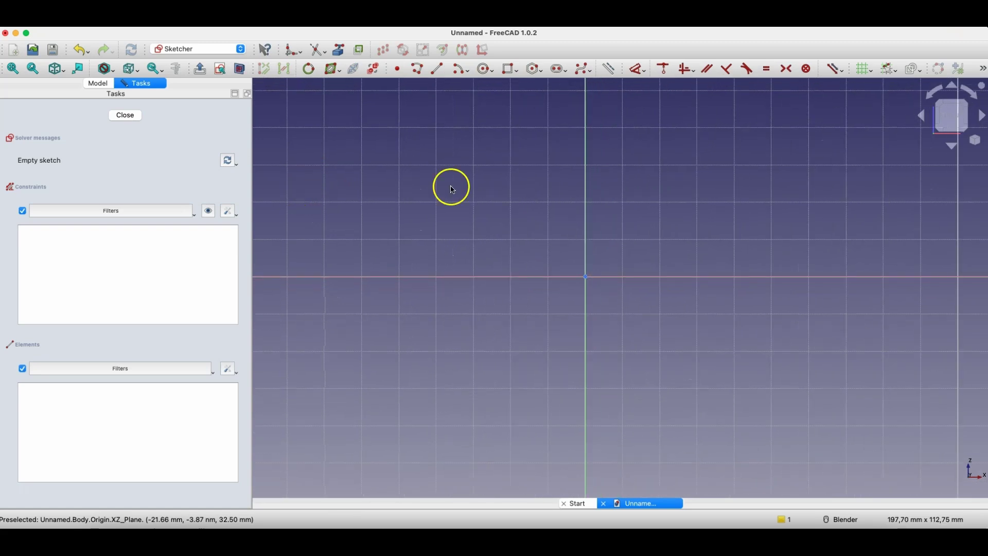
left_click(511, 68)
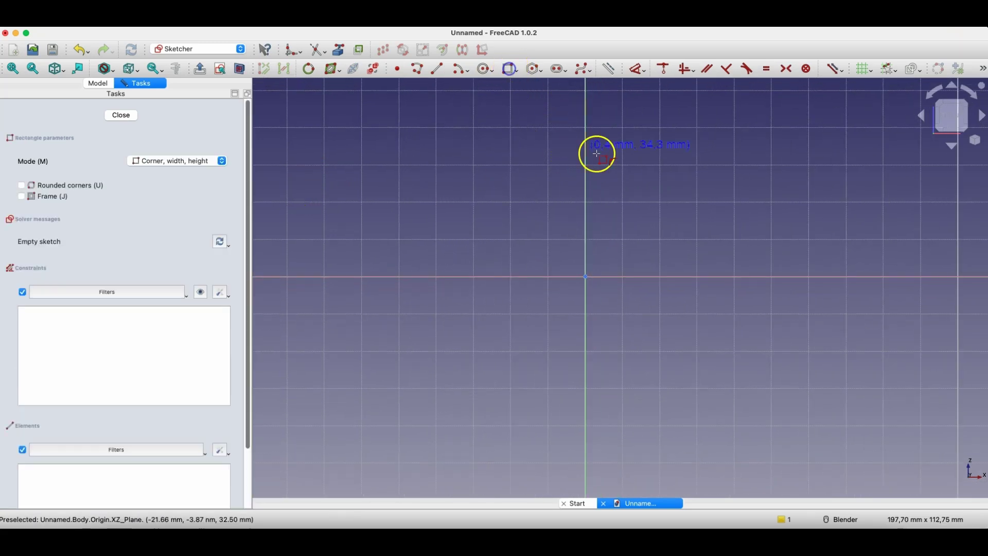
left_click(724, 276)
left_click(801, 201)
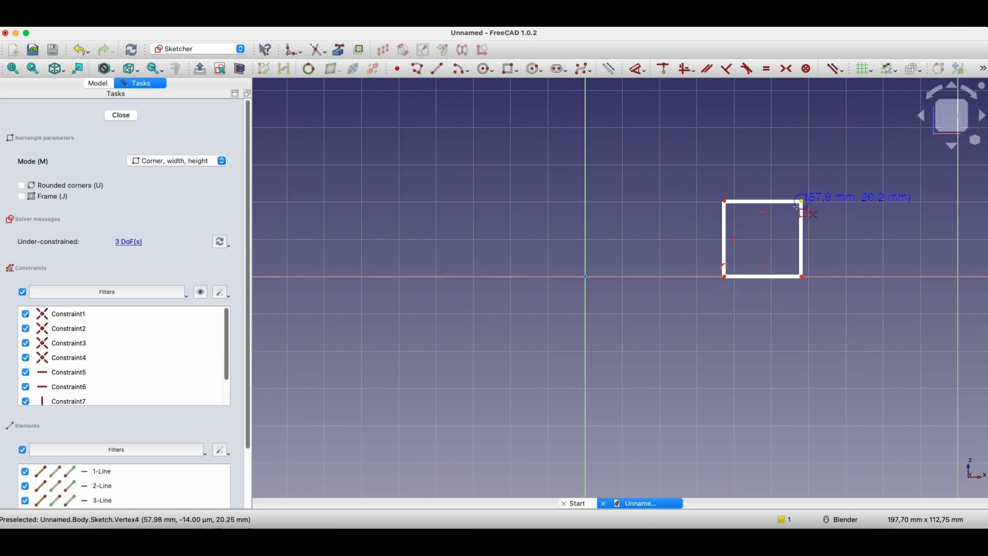
left_click(140, 119)
left_click(324, 201)
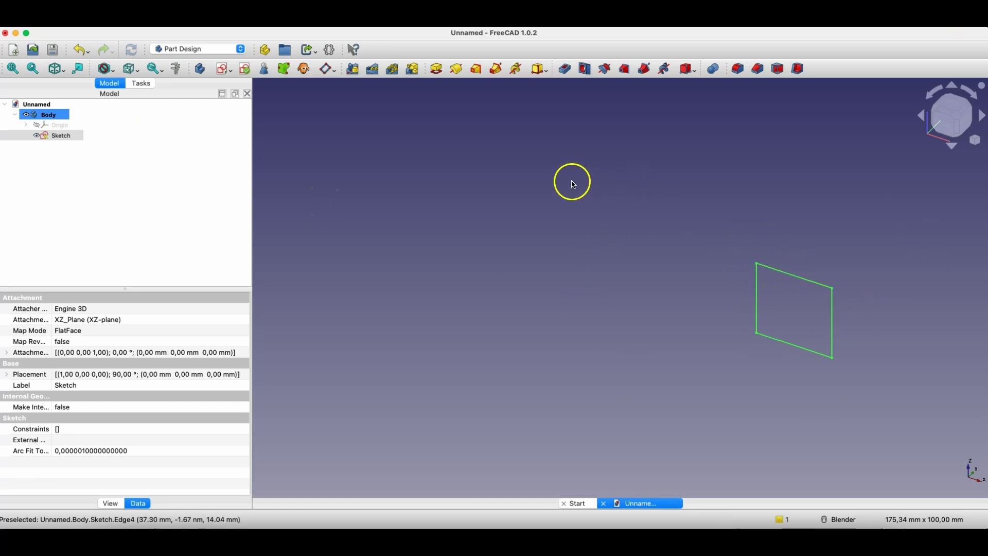
Step: Revolve the rectangle through 360° and set the Base Z axis as its revolution axis
left_click(457, 71)
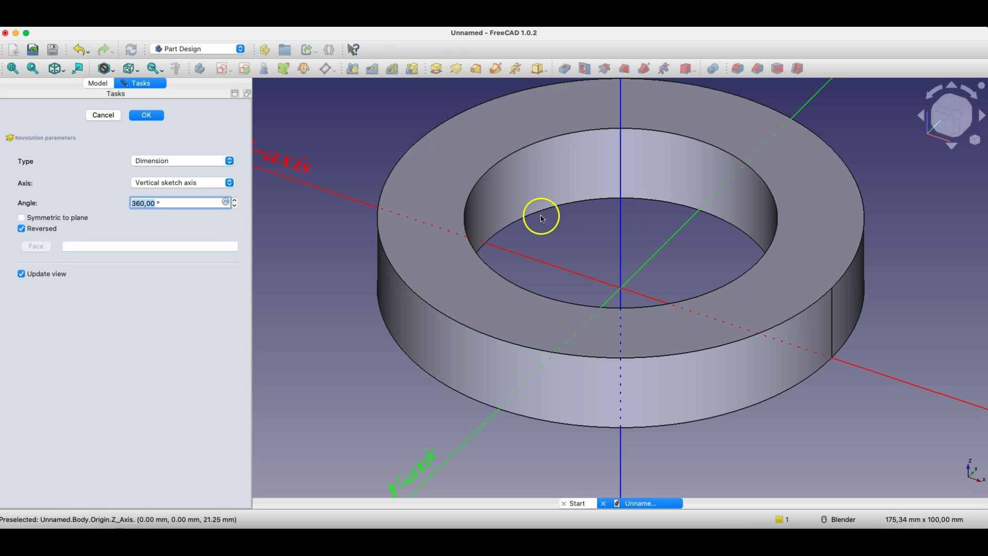
left_click(161, 183)
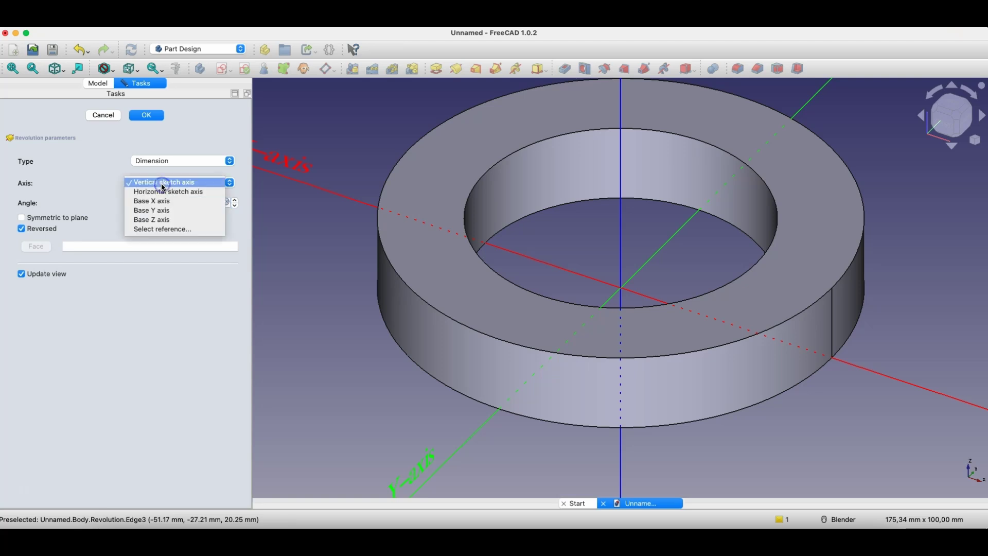
left_click(165, 220)
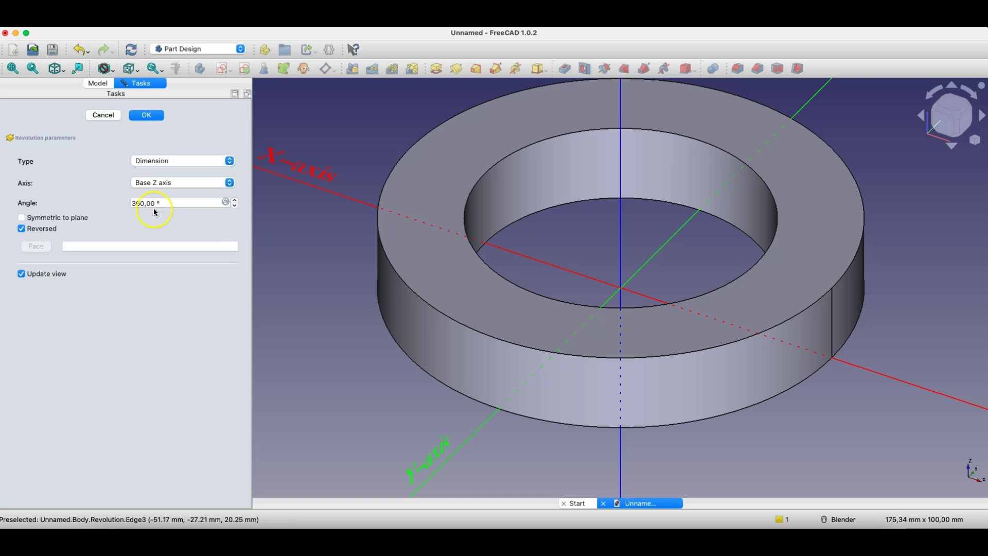
left_click(151, 203)
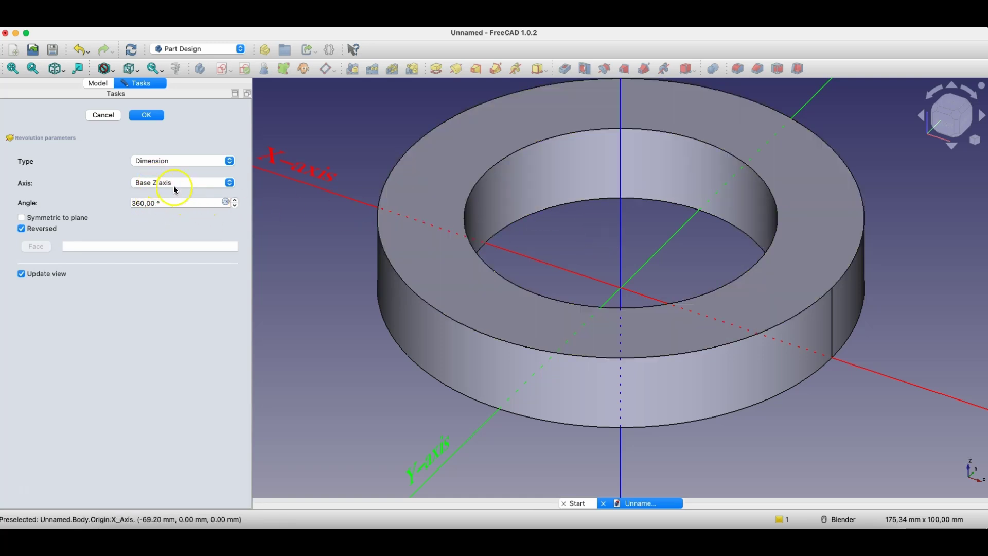
Step: Try the revolution about the Base X axis and the Base Y axis, returning to the Base Z axis
left_click(174, 187)
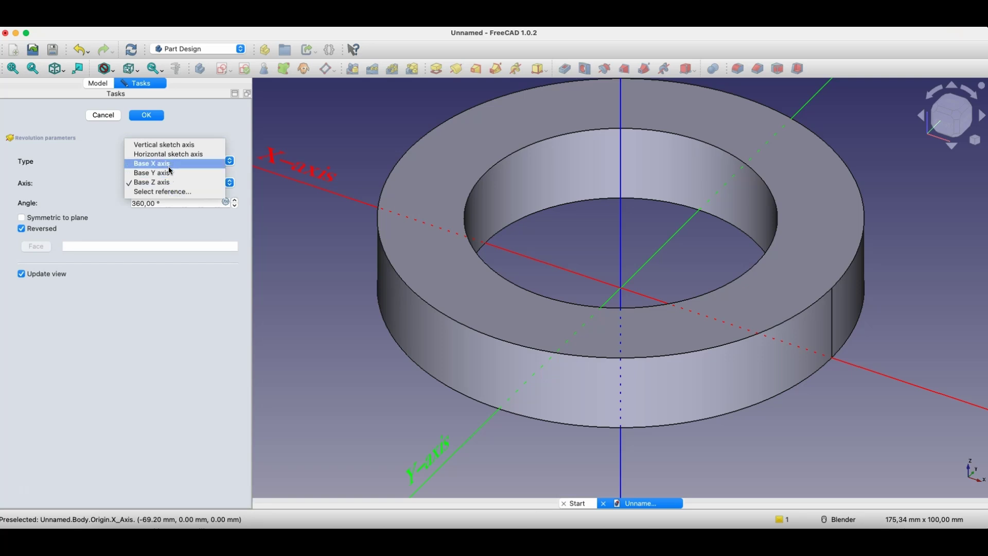
left_click(169, 164)
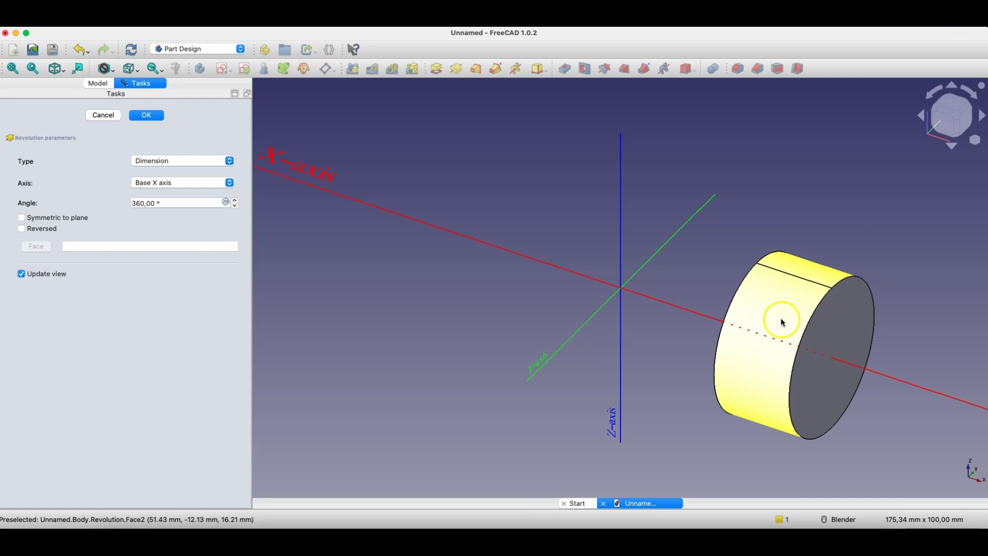
left_click(184, 184)
left_click(175, 194)
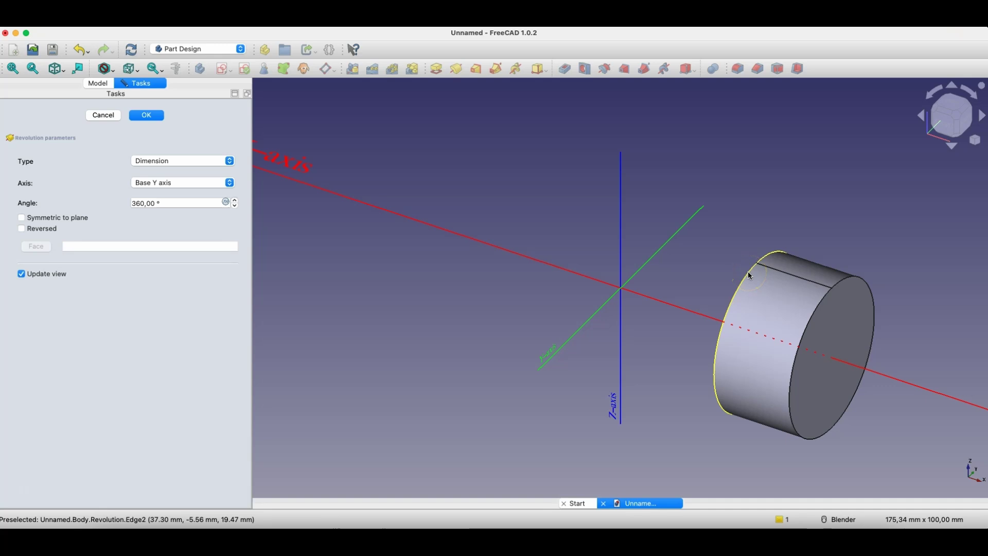
left_click(183, 182)
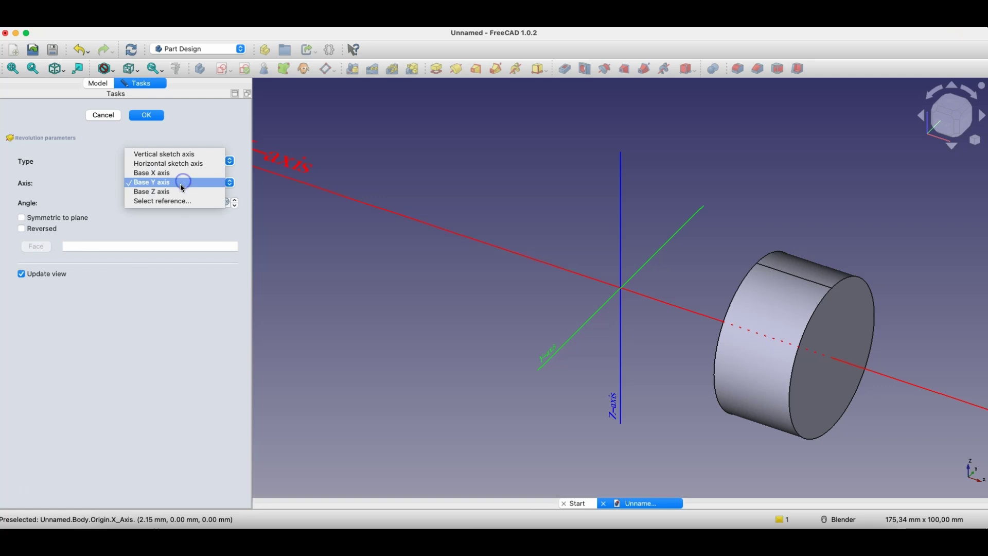
left_click(161, 192)
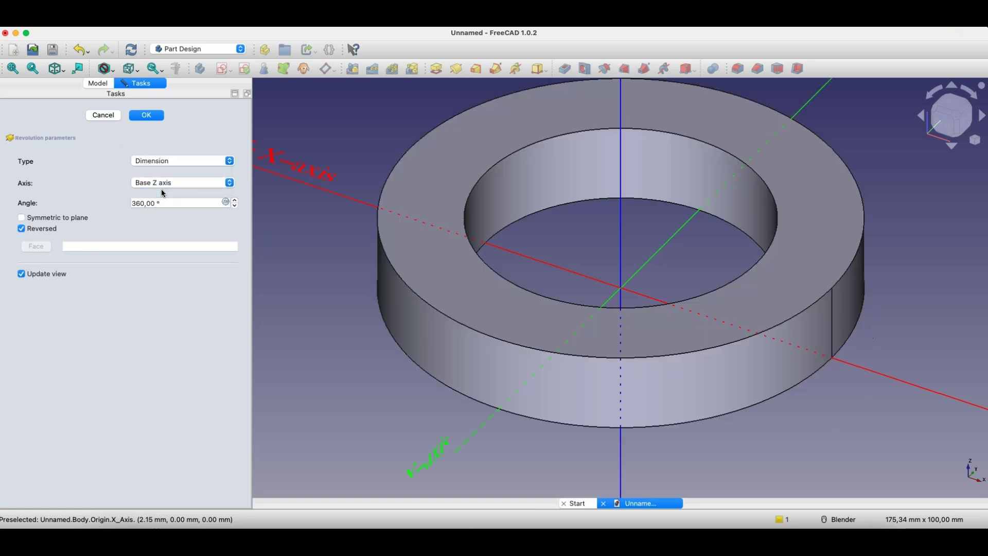
Step: Set the revolution angle to 230° and finish the feature
left_click(235, 206)
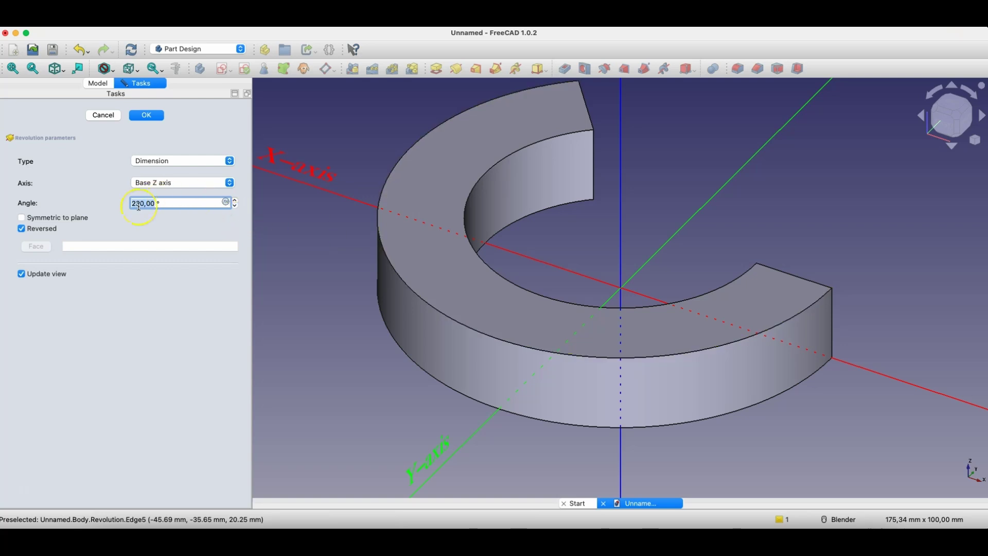
left_click(135, 114)
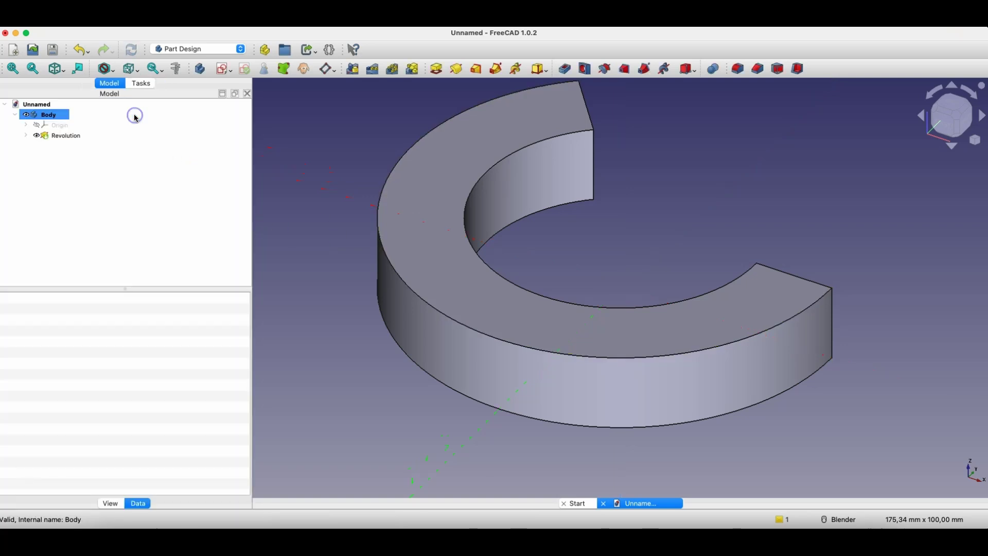
left_click(364, 155)
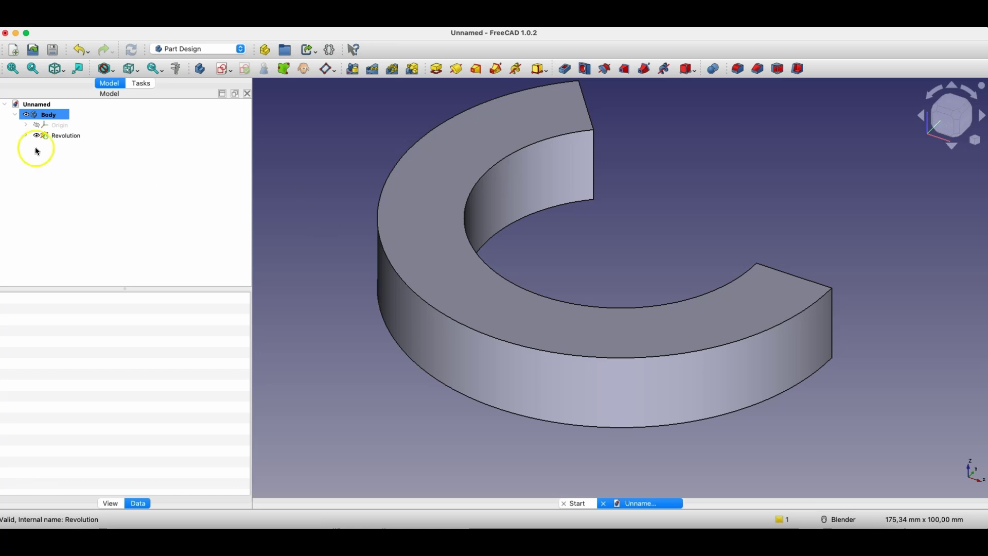
Step: Delete the revolution and its rectangle sketch from the body
left_click(57, 136)
key("Delete")
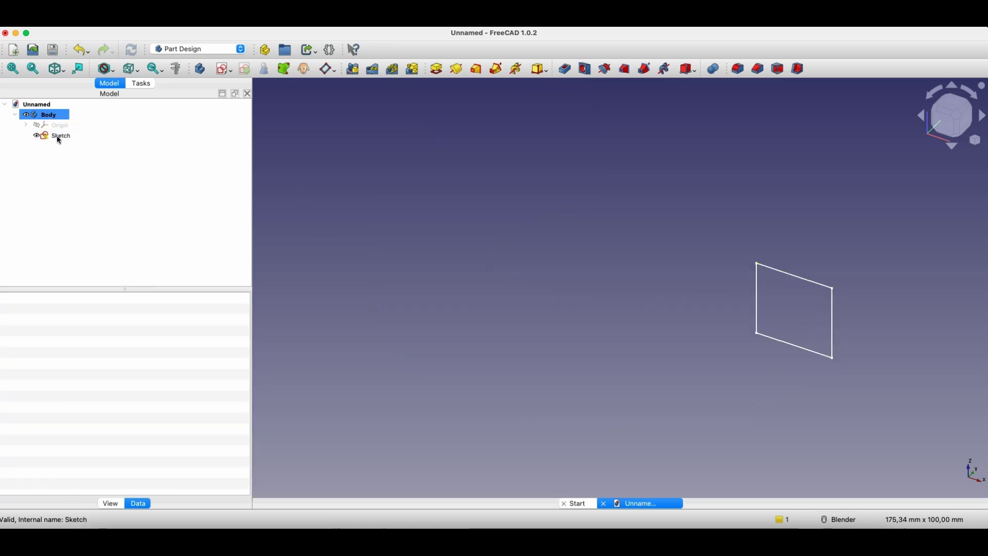
left_click(57, 135)
key("Delete")
Step: On the XZ plane, sketch a closed thin-walled polyline profile from the origin, with a base about 30 mm long and a slanted wall rising to about 45 mm
left_click(232, 70)
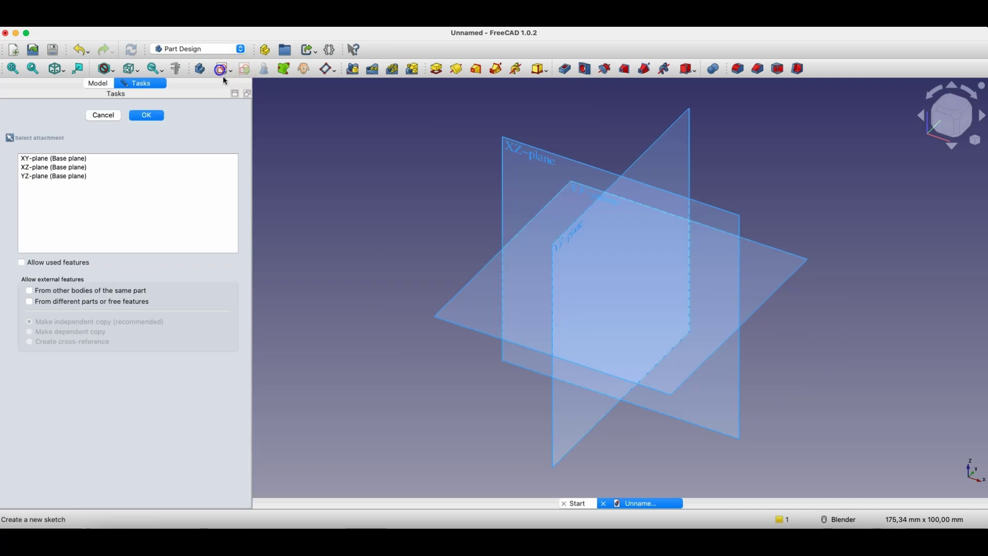
left_click(515, 150)
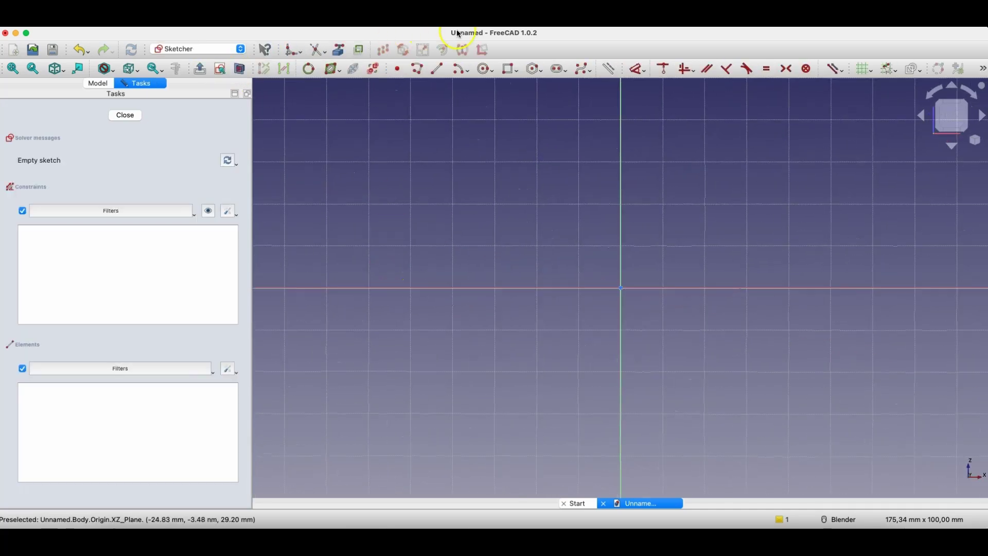
left_click(418, 69)
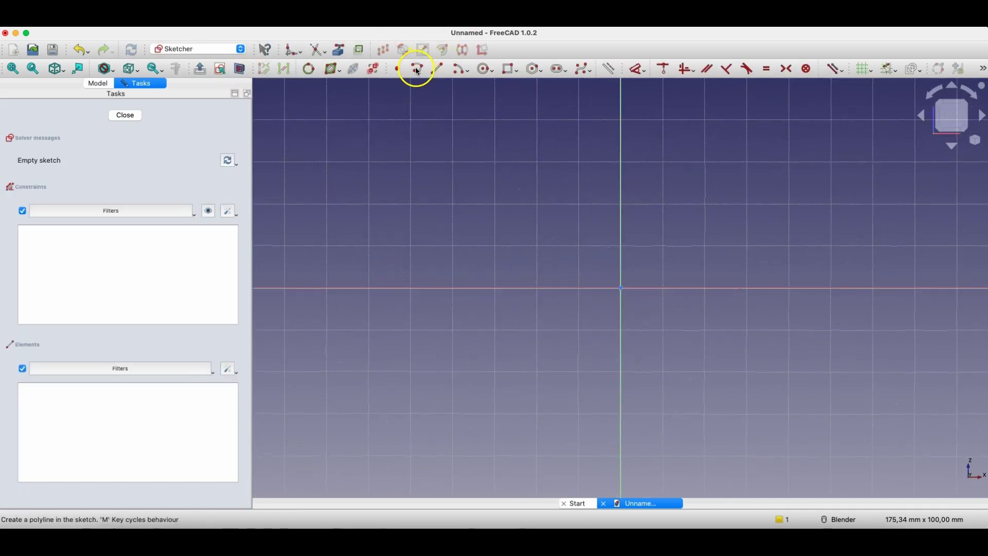
left_click(621, 288)
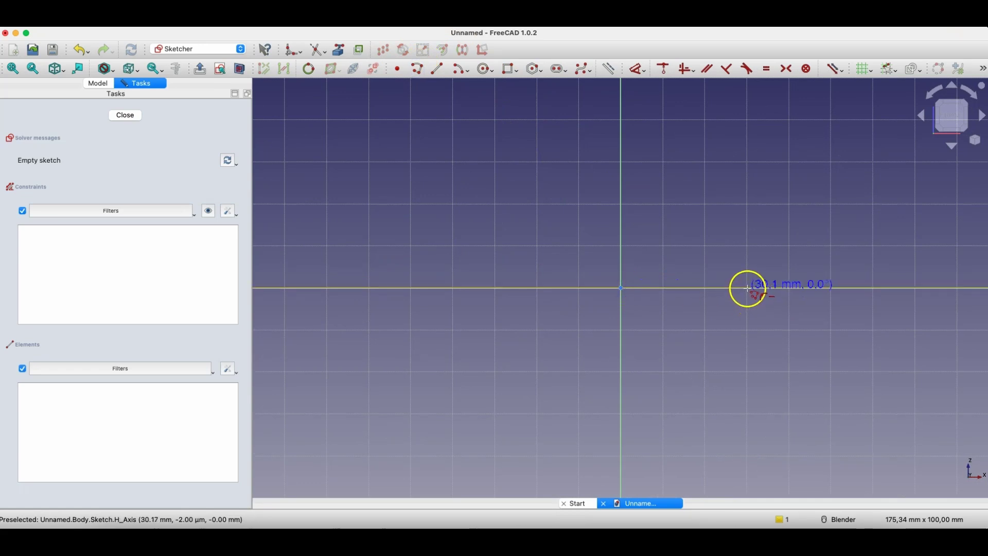
left_click(748, 288)
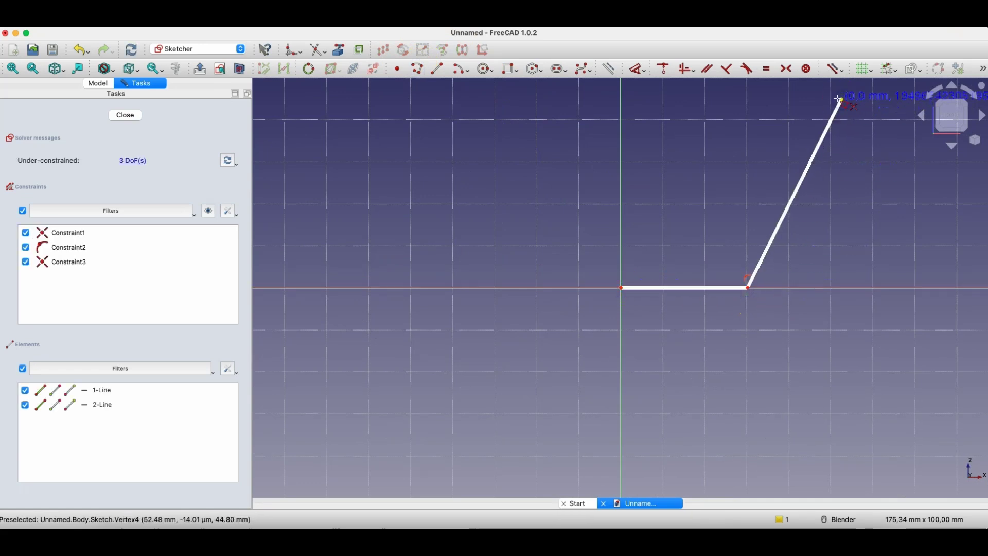
left_click(829, 99)
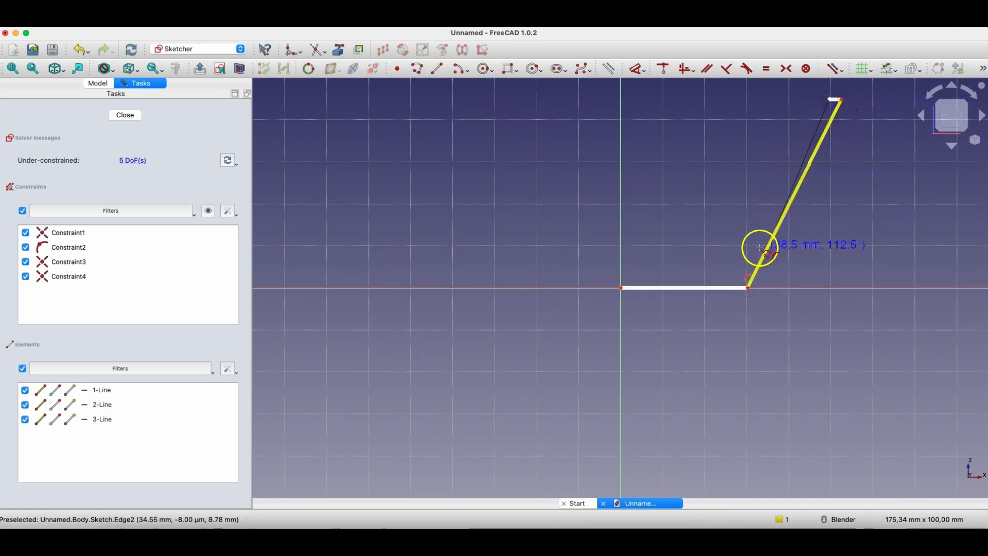
left_click(743, 274)
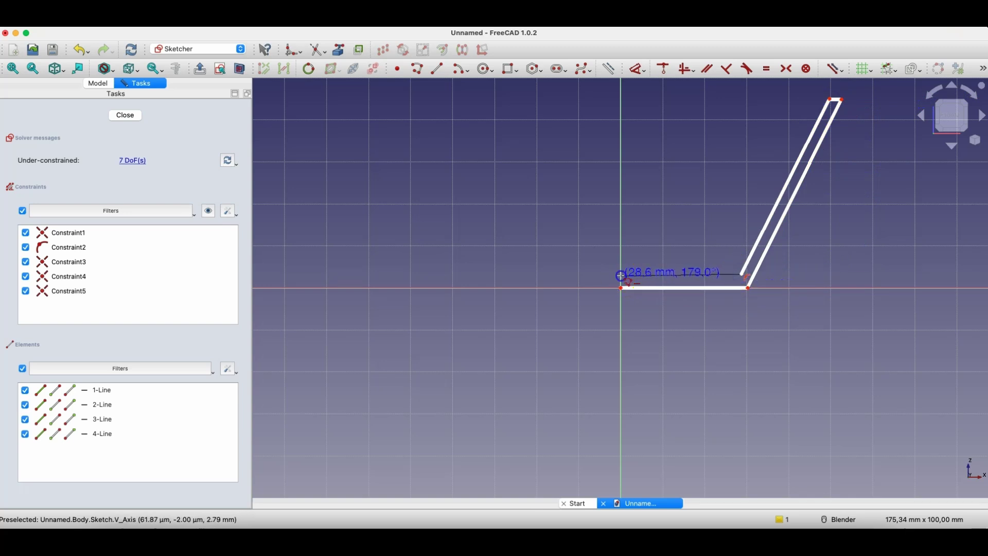
left_click(621, 274)
left_click(621, 288)
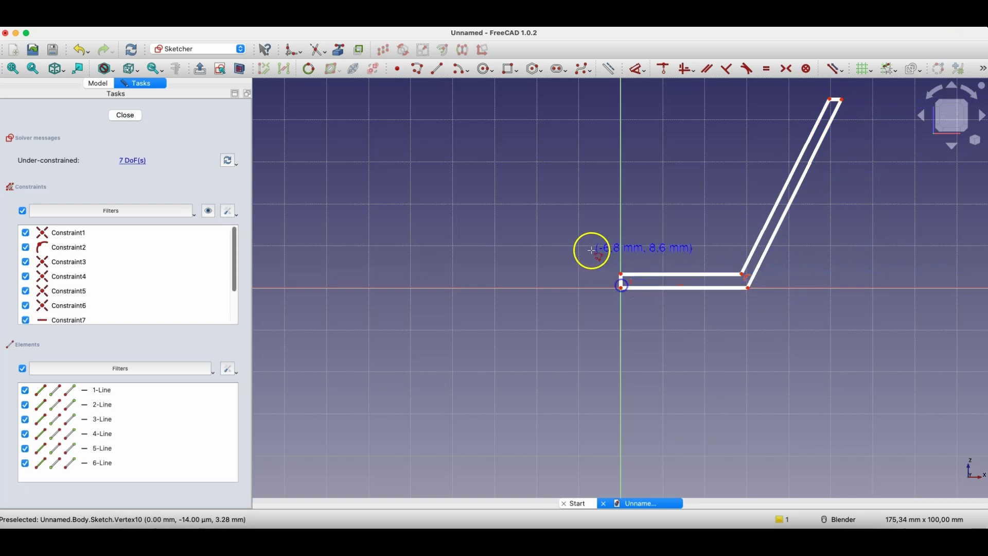
right_click(688, 165)
left_click(119, 116)
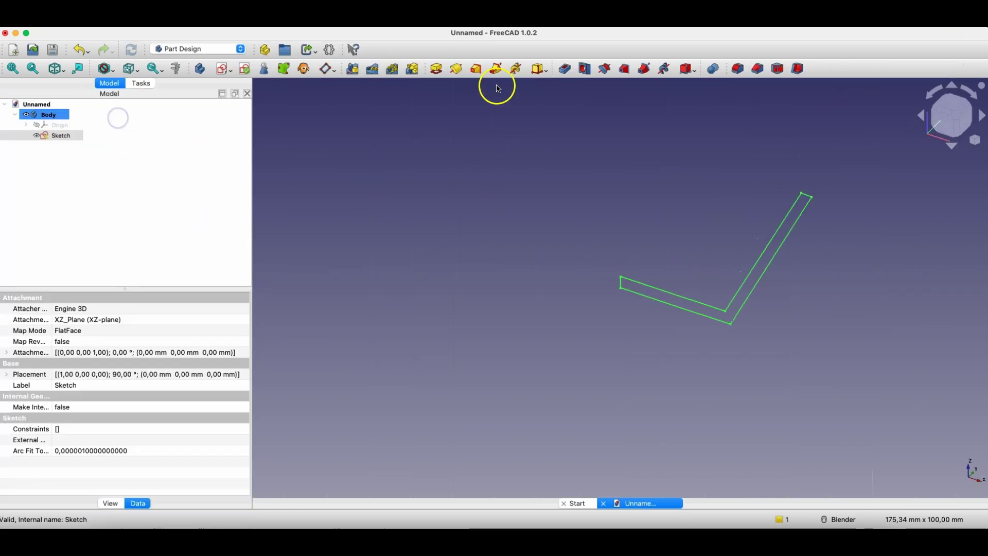
Step: Try revolving the thin-walled profile about the vertical sketch axis with the angle set to 310°
left_click(458, 70)
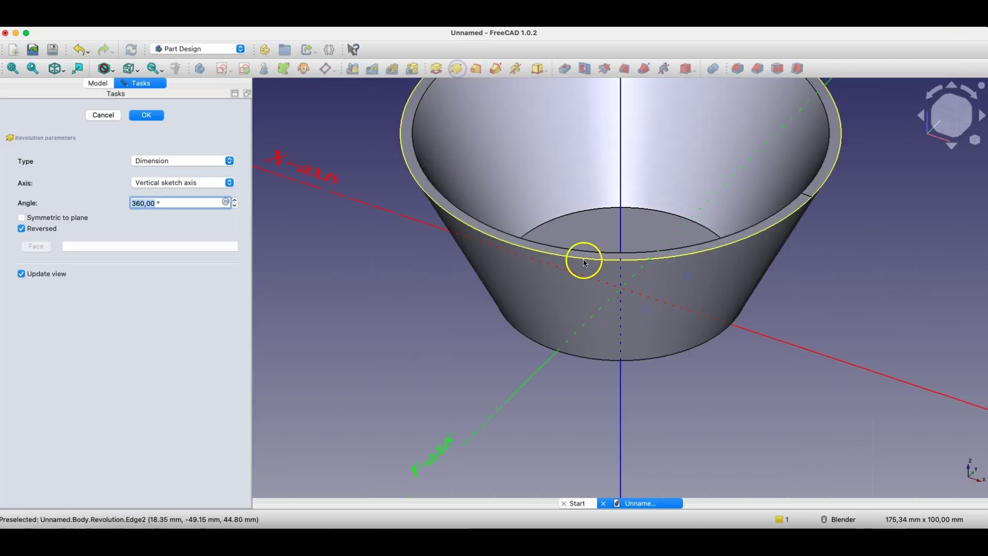
mouse_move(582, 260)
middle_mouse_down()
mouse_move(569, 348)
mouse_move(564, 271)
mouse_move(576, 273)
middle_mouse_up()
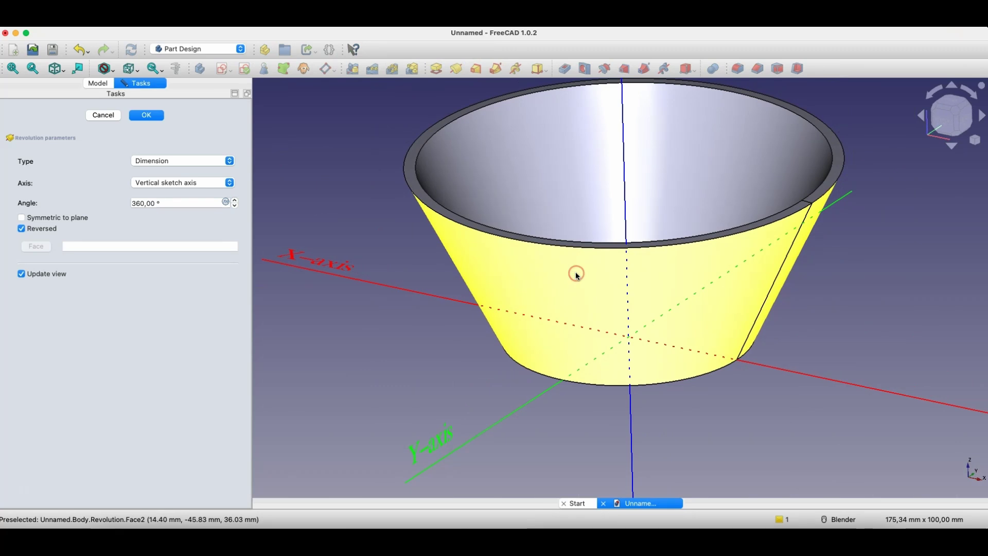
scroll(575, 274, "down", 3)
left_click(236, 206)
left_click(237, 206)
left_click(237, 206)
left_click(237, 206)
left_click(237, 205)
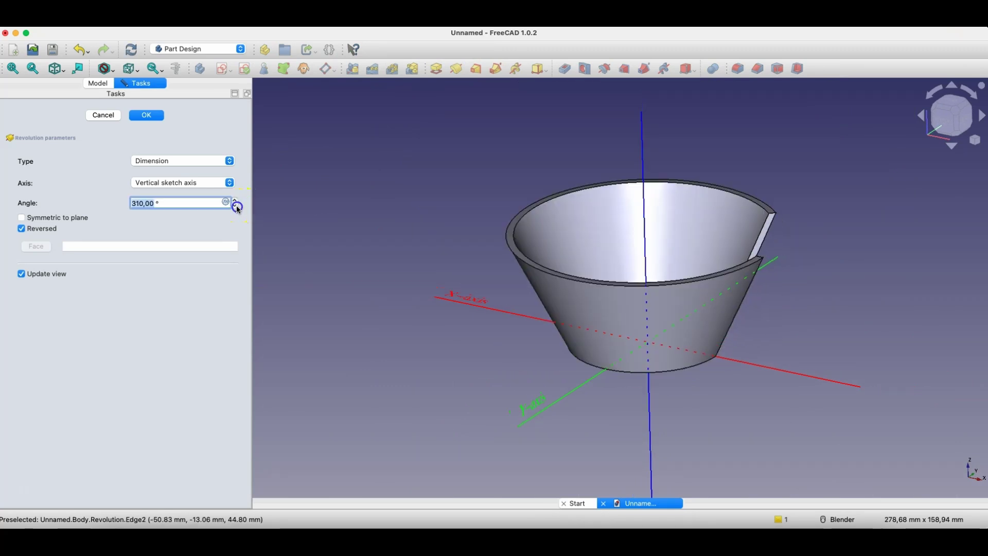
middle_click_drag(922, 282, 825, 330)
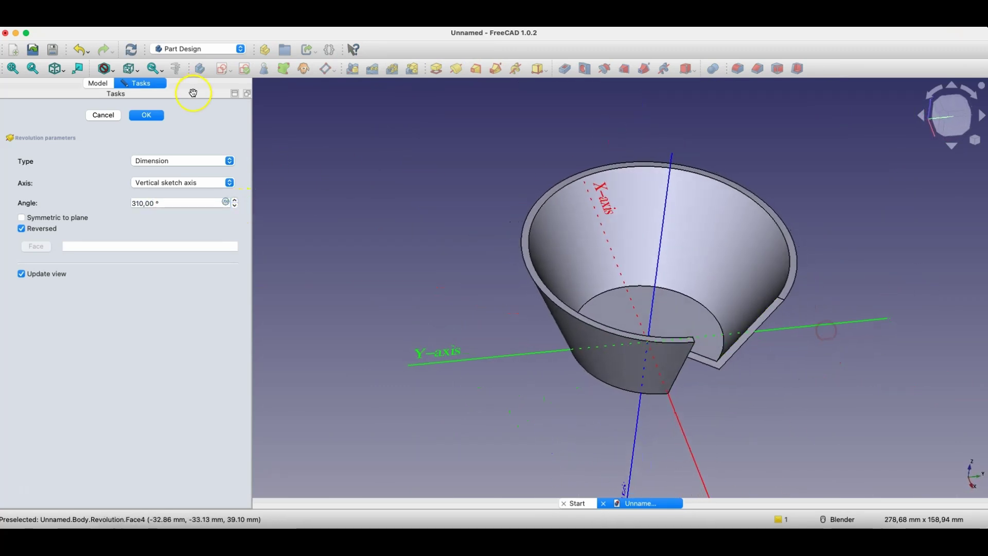
Step: Discard the revolution and delete the thin-walled profile sketch
left_click(114, 115)
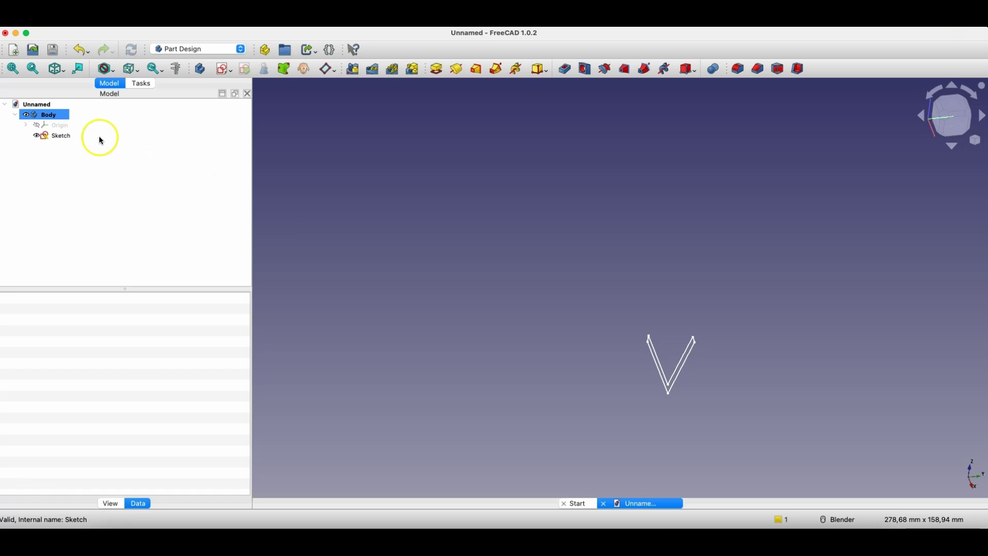
left_click(49, 135)
key("Delete")
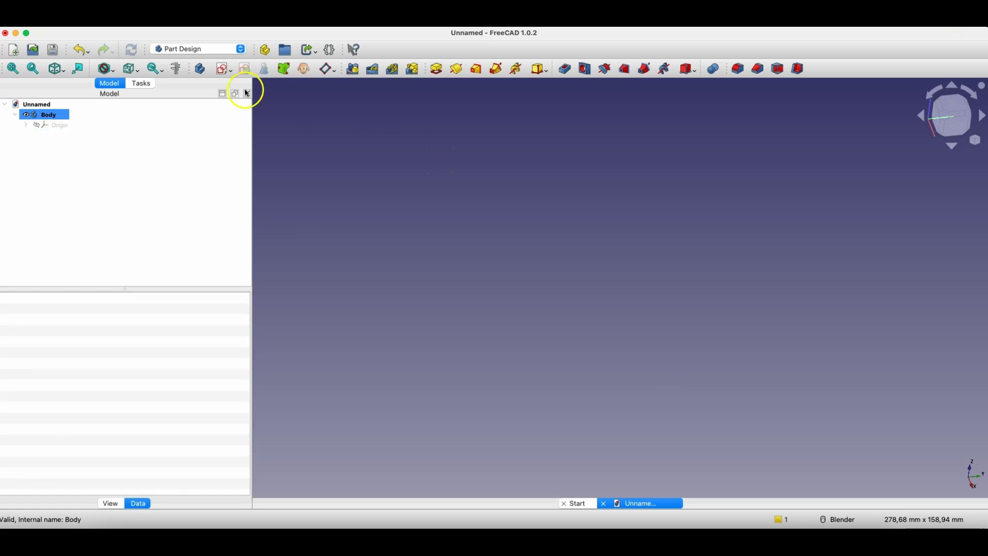
Step: Sketch a rectangle about 102 by 60 mm centred on the origin of the XY plane and pad it 10 mm
left_click(222, 69)
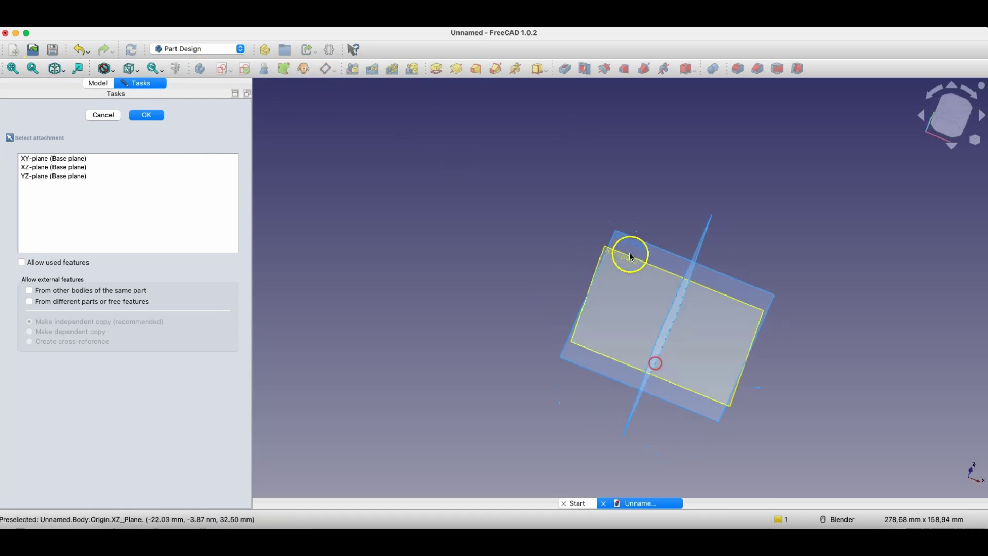
left_click(624, 233)
left_click(513, 71)
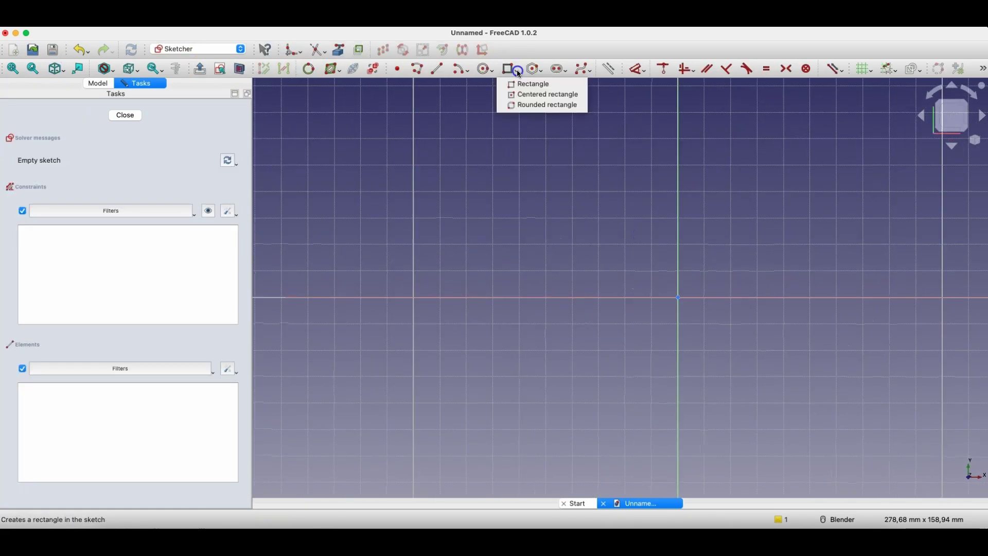
left_click(530, 95)
left_click(676, 298)
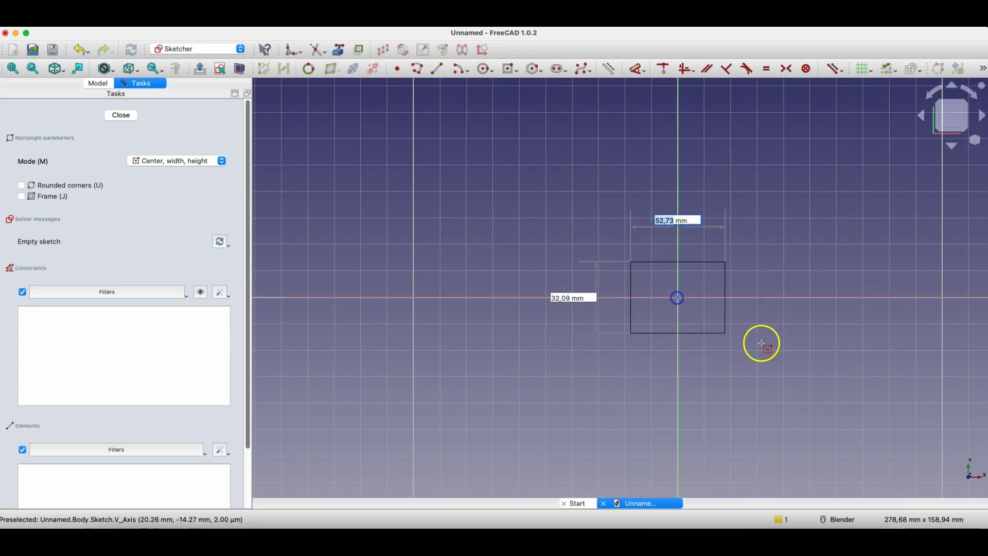
left_click(812, 377)
left_click(122, 115)
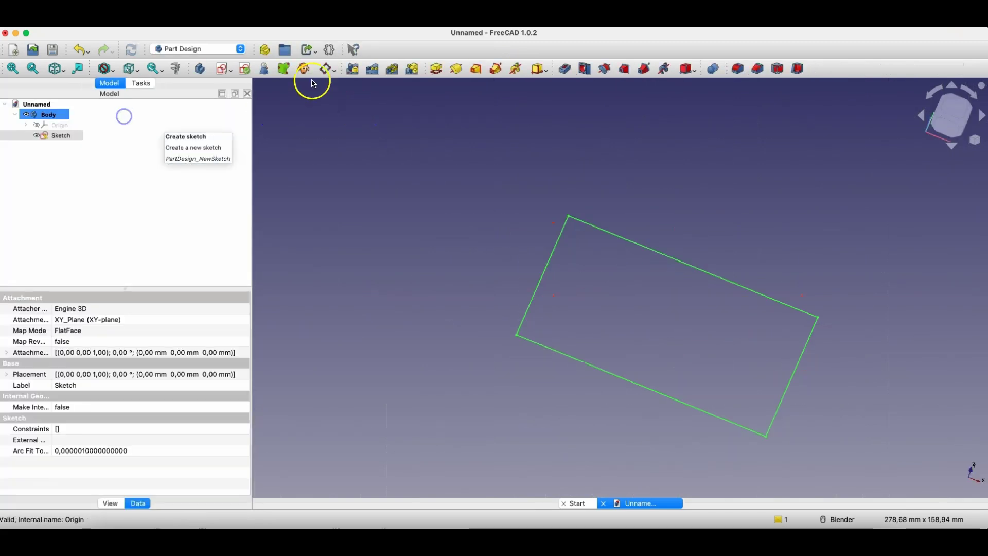
left_click(436, 69)
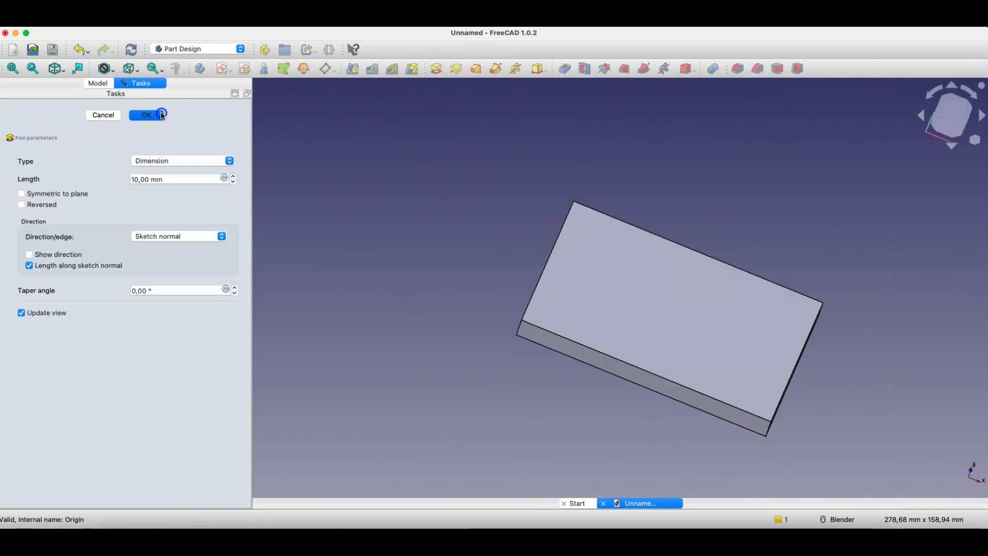
left_click(146, 115)
Step: On the XZ plane, sketch a circle about 30 mm in diameter just above the pad, offset from the vertical axis and slightly overlapping the pad
left_click(222, 68)
left_click(606, 192)
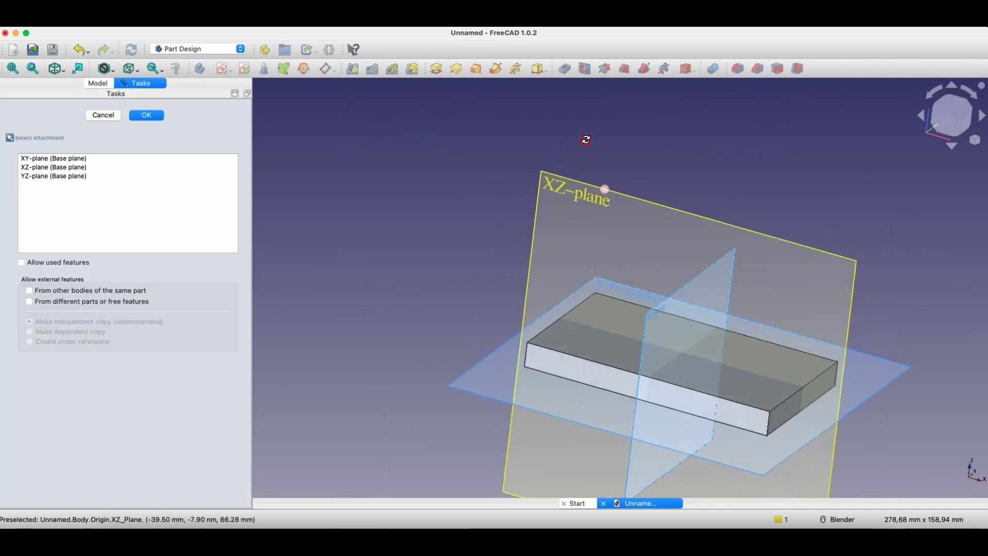
left_click(562, 187)
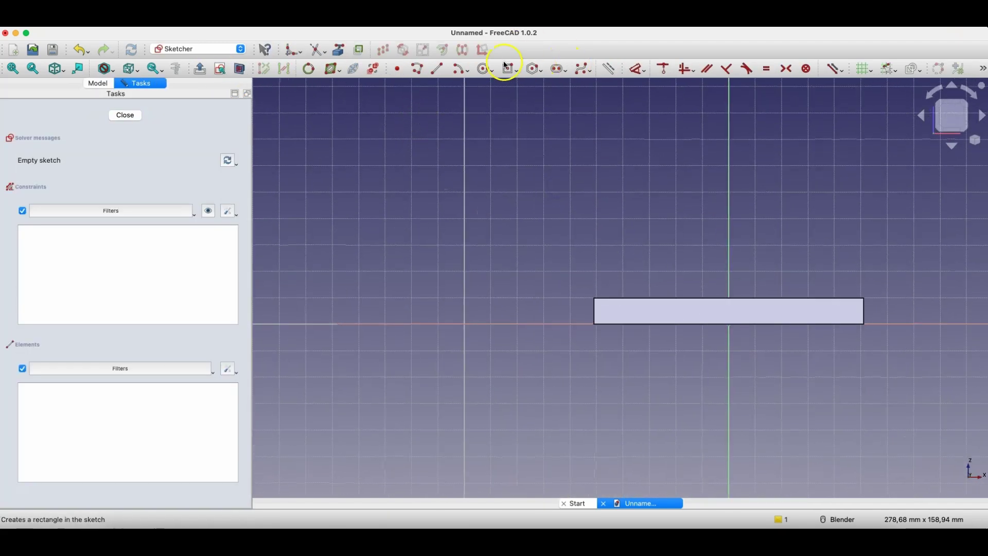
left_click(484, 68)
left_click(784, 263)
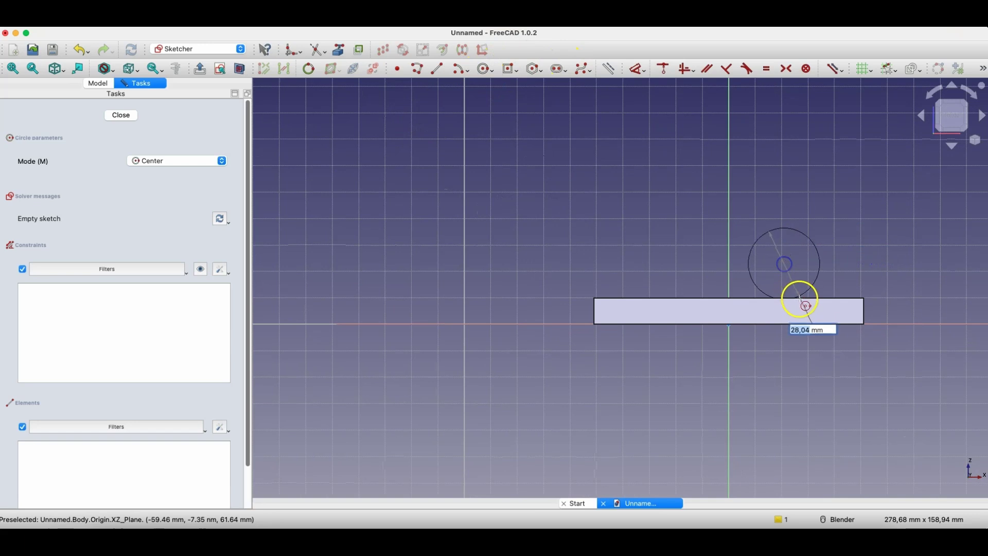
left_click(800, 300)
left_click(120, 116)
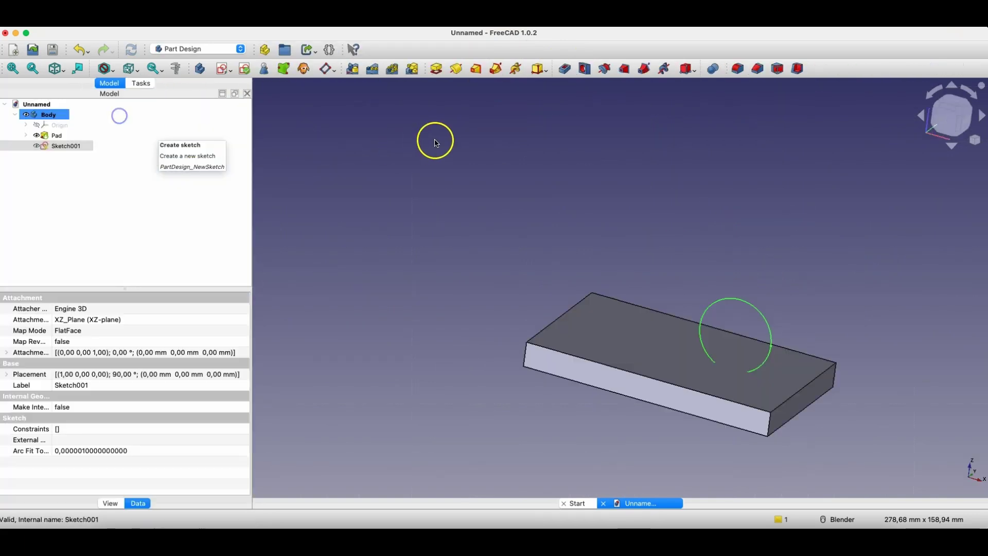
Step: Revolve the circle 360° about the vertical sketch axis to form a ring on the pad
left_click(456, 70)
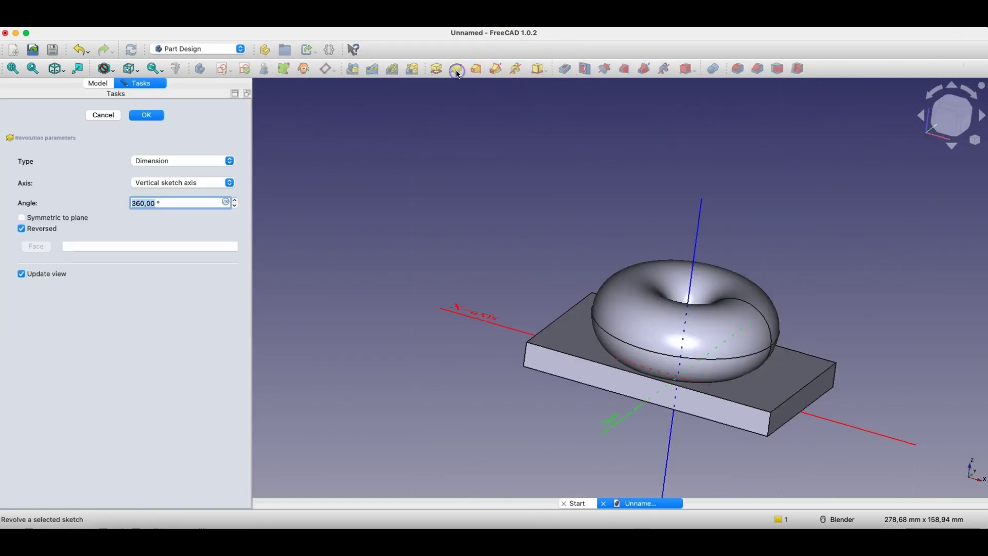
left_click(170, 118)
middle_click_drag(522, 174, 503, 184)
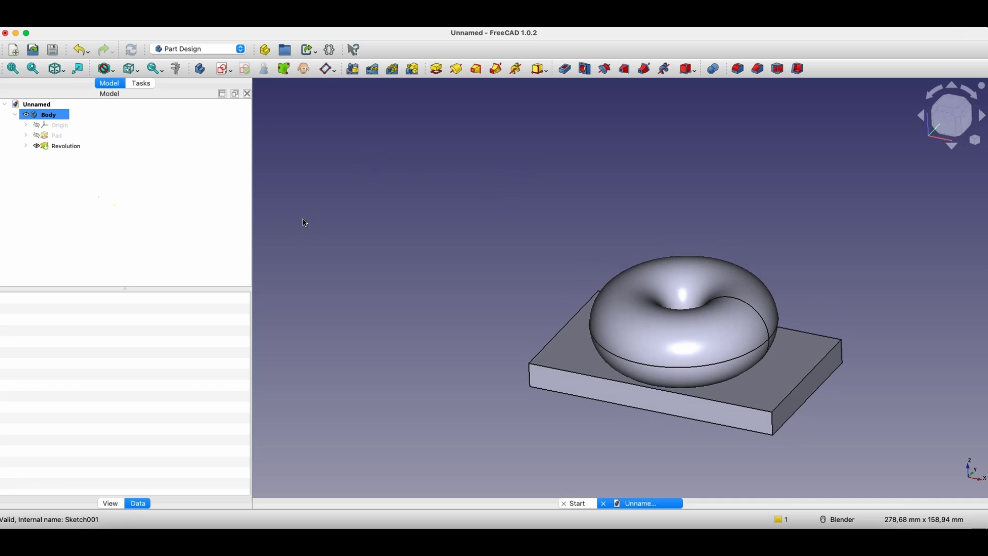
Step: Empty the body by deleting the revolution, the circle sketch, the pad and the rectangle sketch
left_click(64, 149)
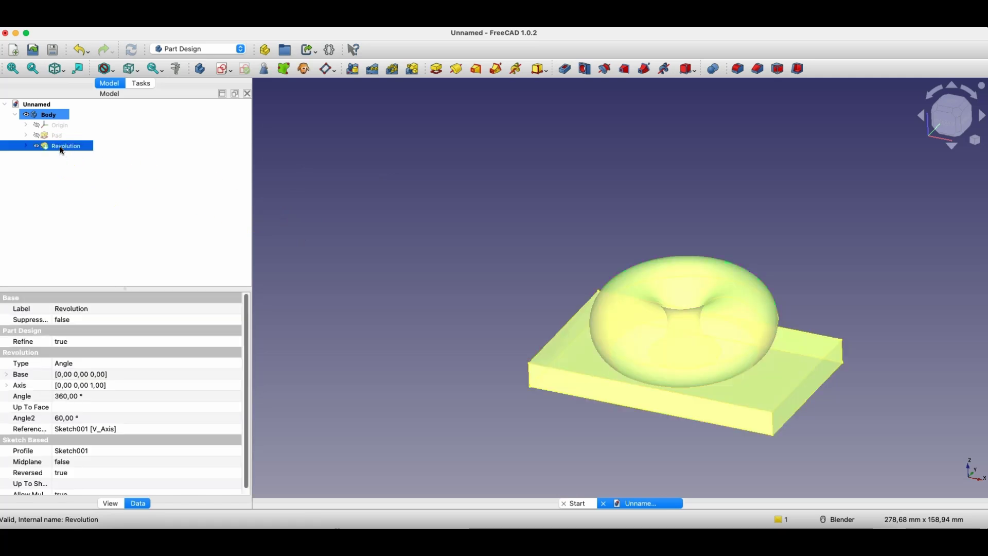
key("Delete")
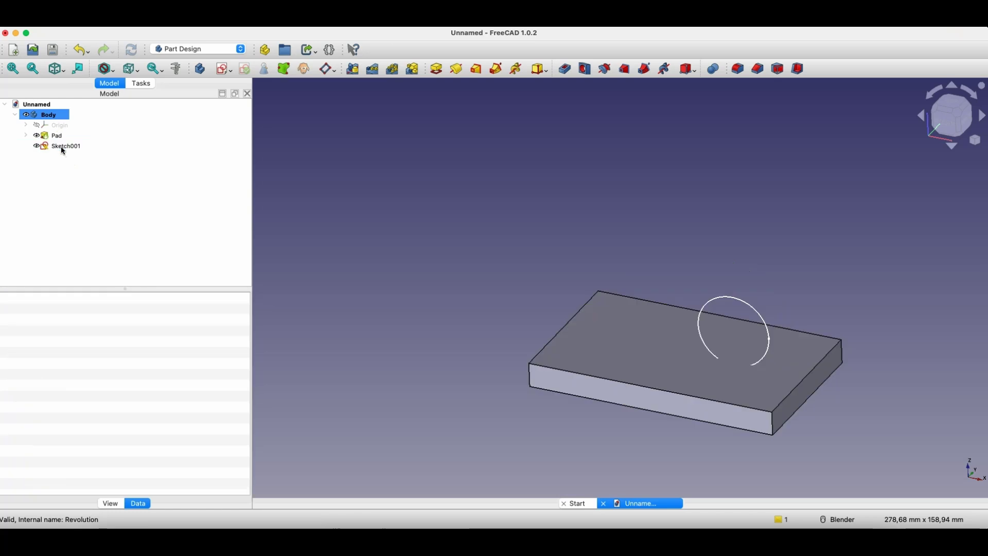
left_click(59, 145)
key("Delete")
left_click(448, 174)
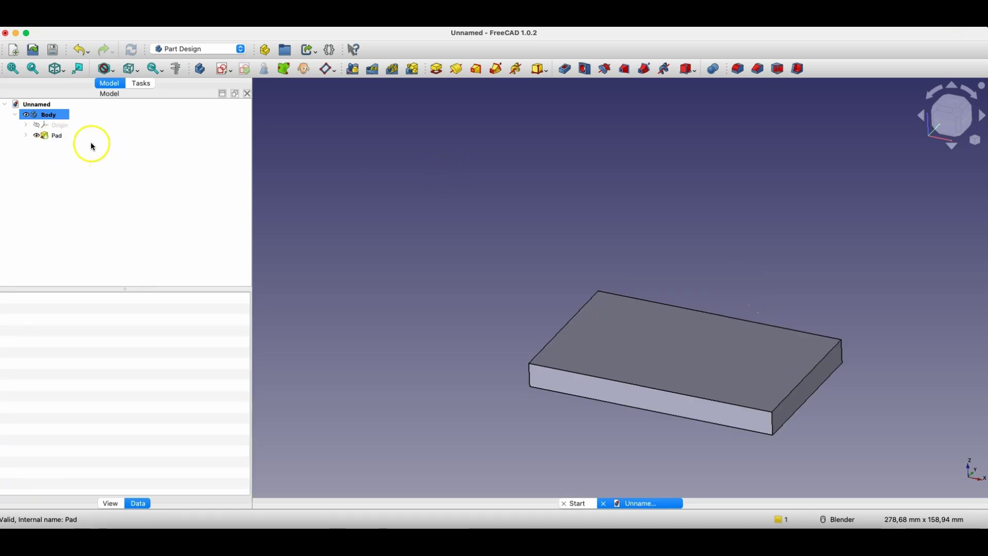
left_click(56, 135)
key("Delete")
left_click(53, 132)
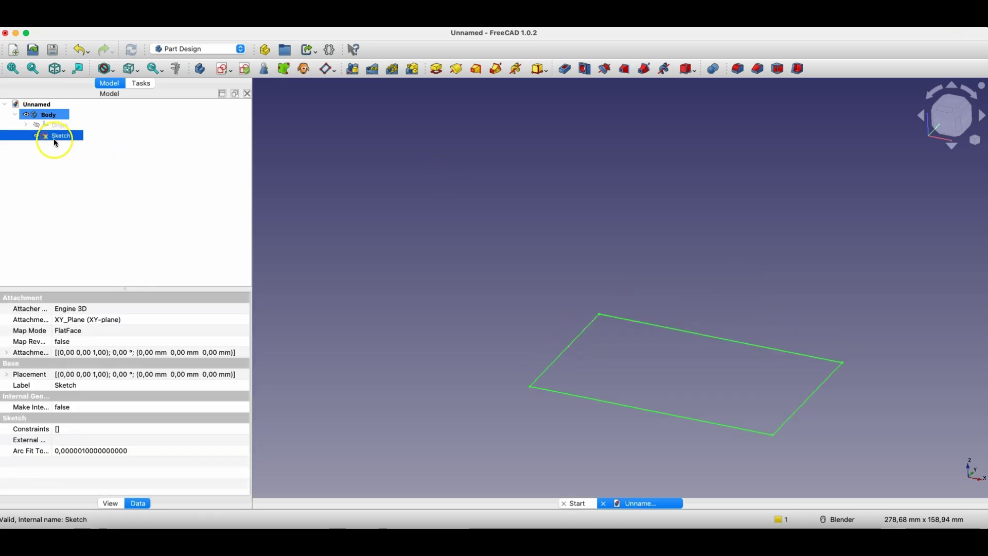
key("Delete")
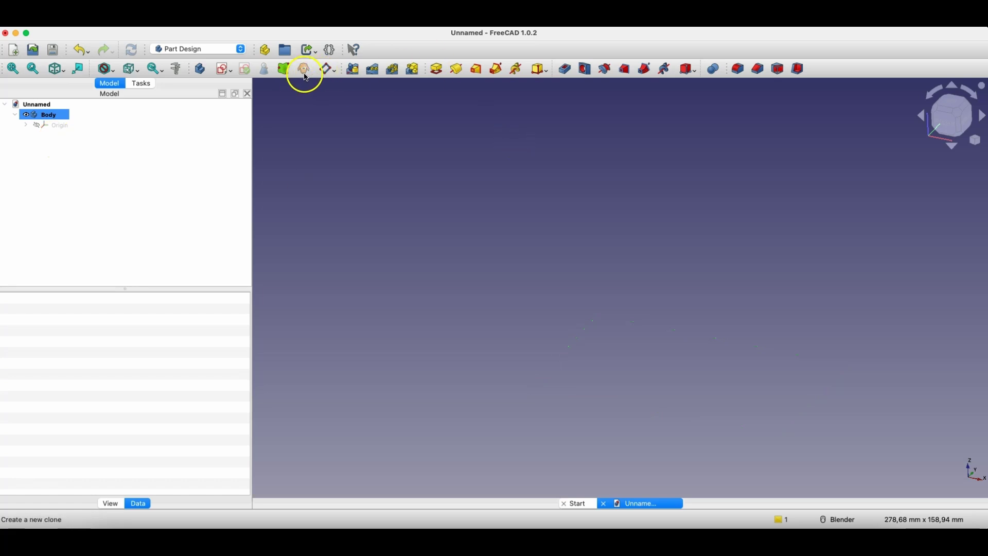
Step: On the XY plane, sketch a centre-based rectangle about 148 by 99 mm, centred about 92 mm and 89 mm away from the origin
left_click(223, 69)
left_click(644, 214)
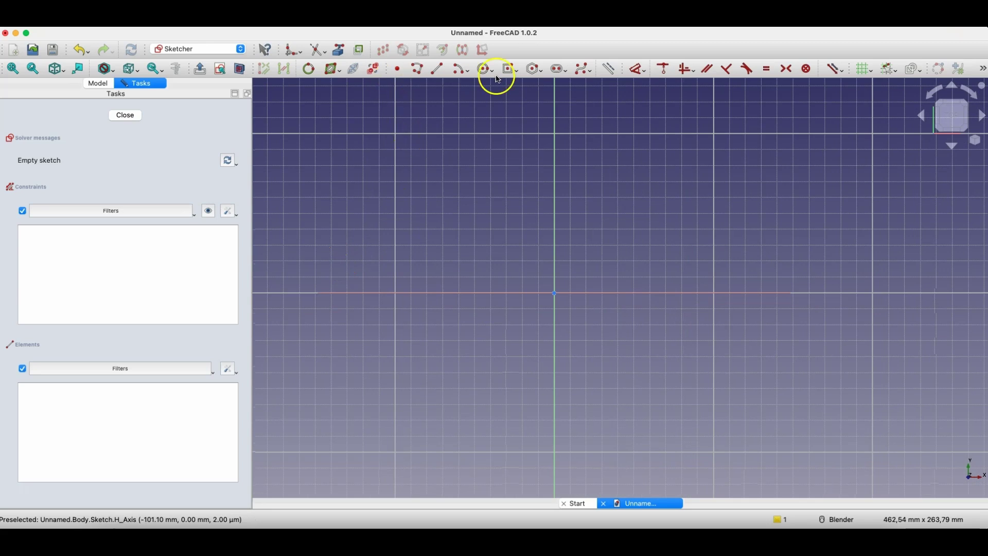
left_click(509, 69)
left_click(701, 151)
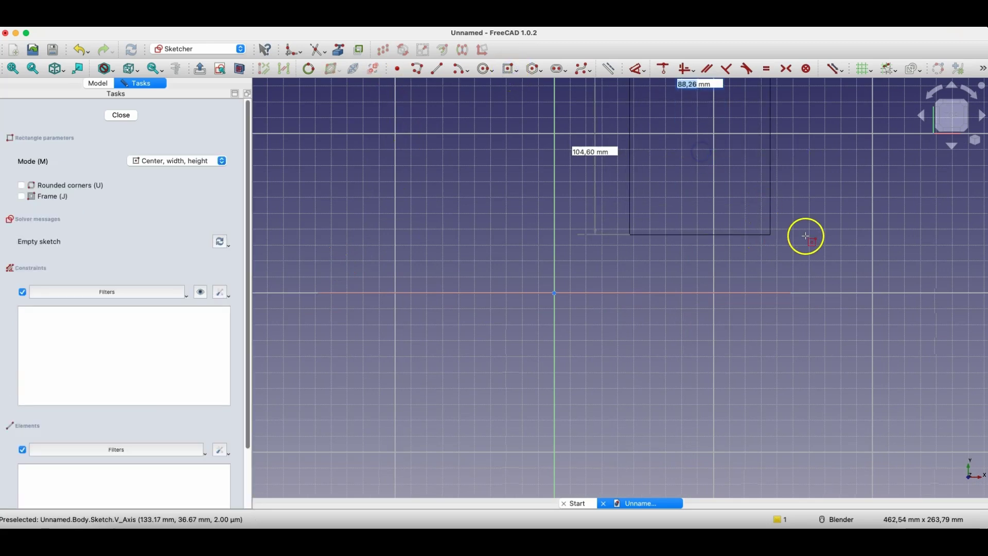
left_click(818, 230)
scroll(529, 233, "down", 4)
scroll(600, 157, "up", 3)
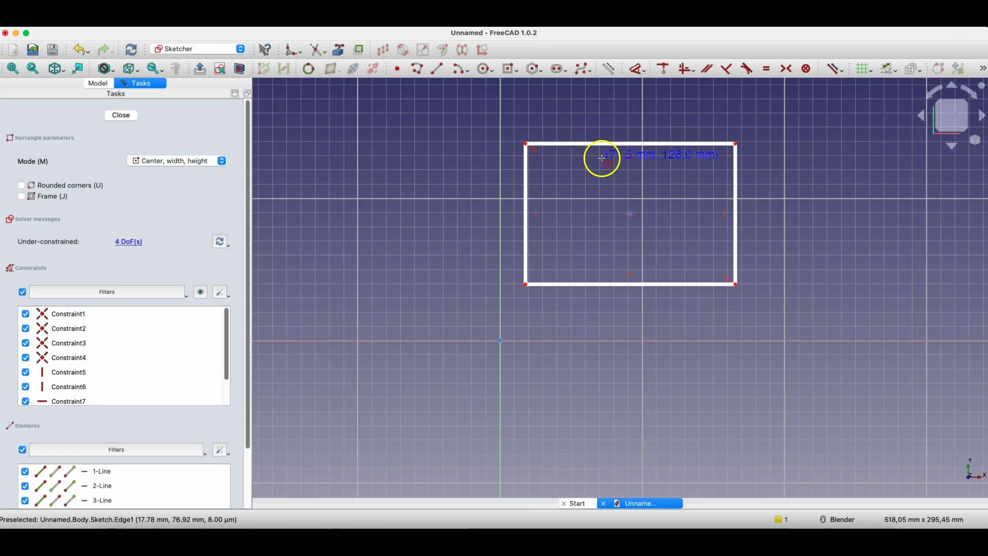
left_click(118, 116)
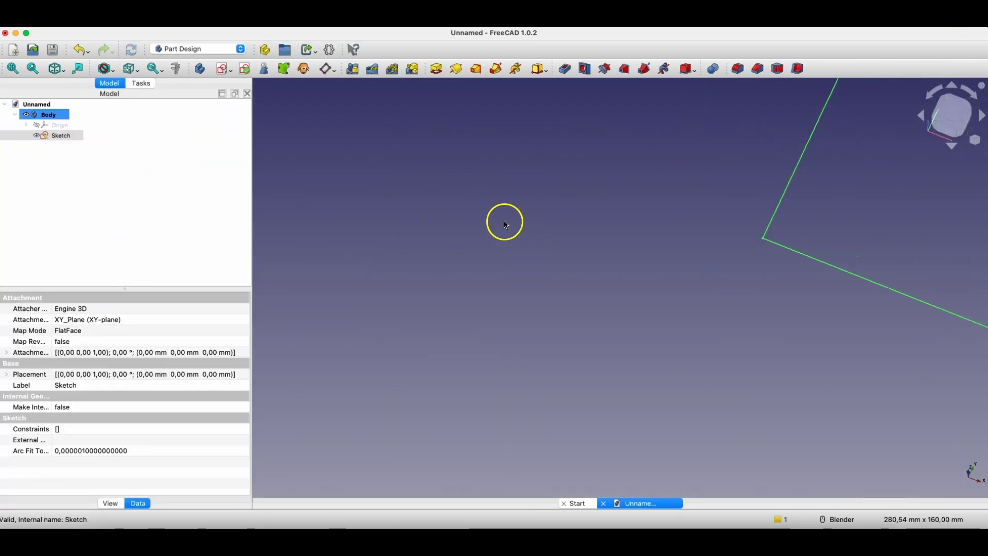
Step: Pad the off-origin rectangle by 10 mm
scroll(462, 222, "down", 5)
mouse_move(507, 230)
middle_mouse_down()
mouse_move(595, 210)
mouse_move(597, 164)
middle_mouse_up()
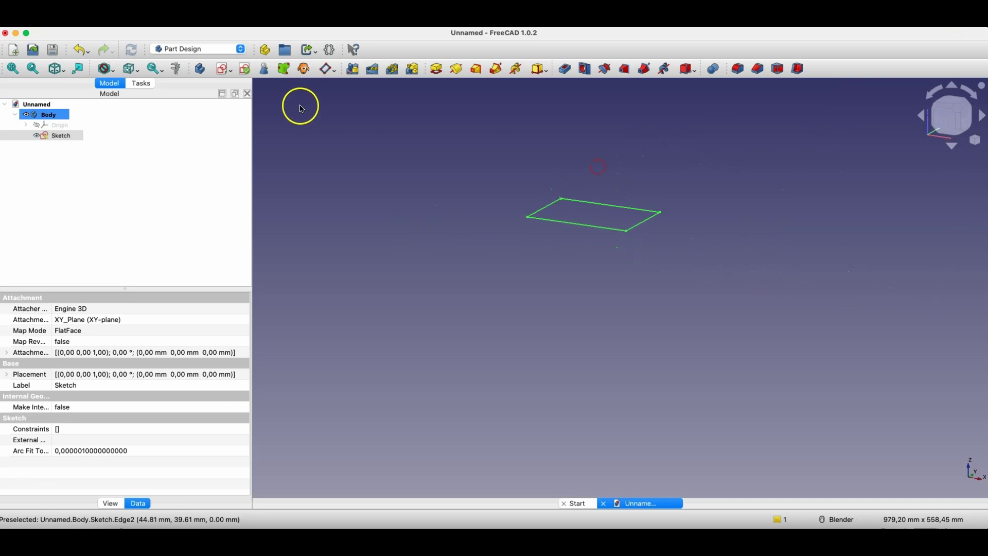
left_click(438, 71)
left_click(148, 115)
Step: Create a datum plane from the pad's two opposite long side faces, attached with mode Inertia 2-3
scroll(534, 190, "up", 3)
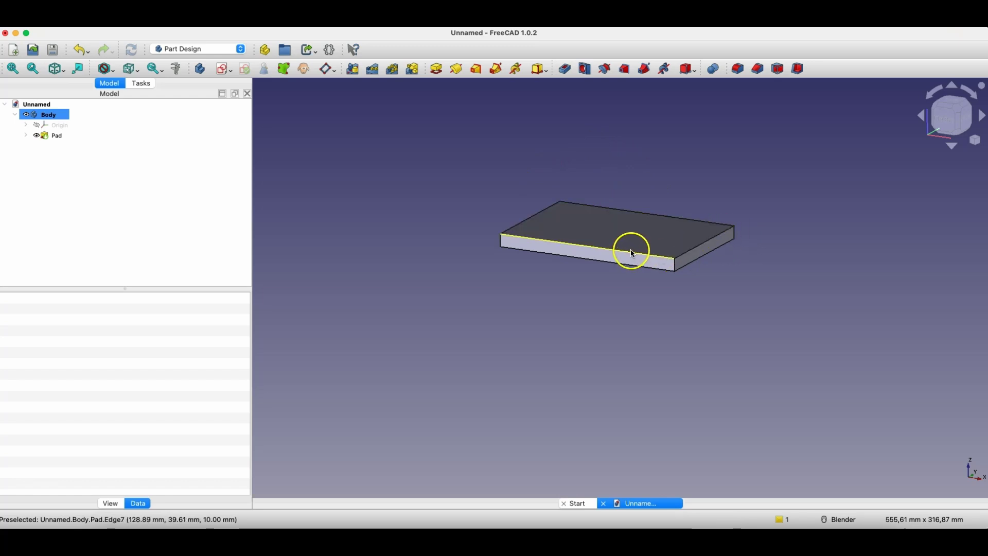
scroll(623, 176, "down", 3)
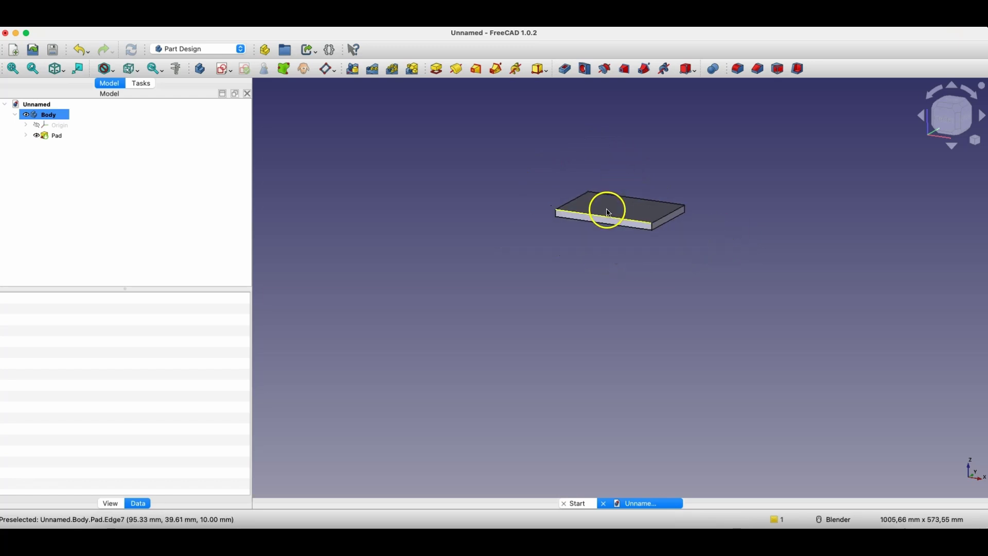
scroll(609, 212, "up", 3)
left_click(595, 234)
middle_click_drag(668, 192, 534, 253)
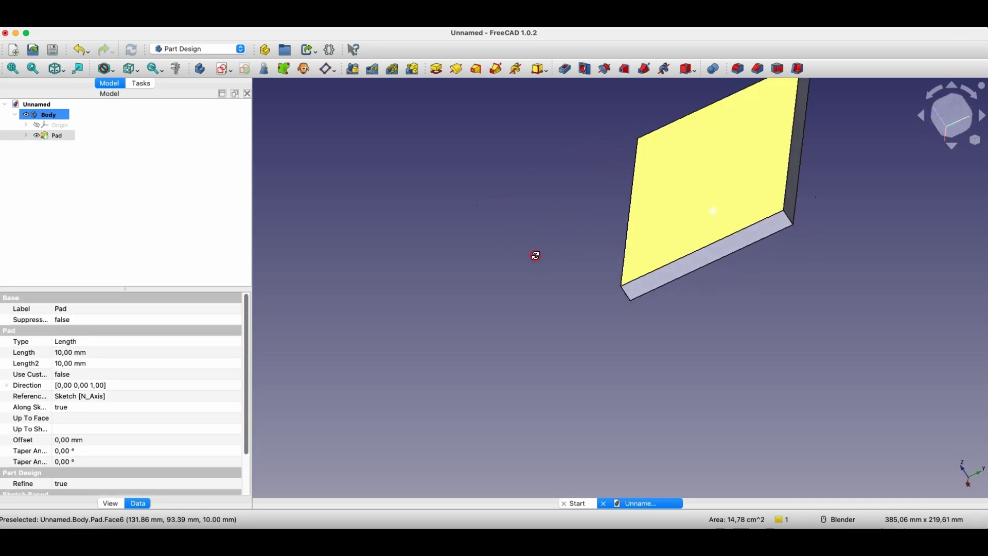
left_click(791, 188)
middle_click_drag(686, 286, 827, 242)
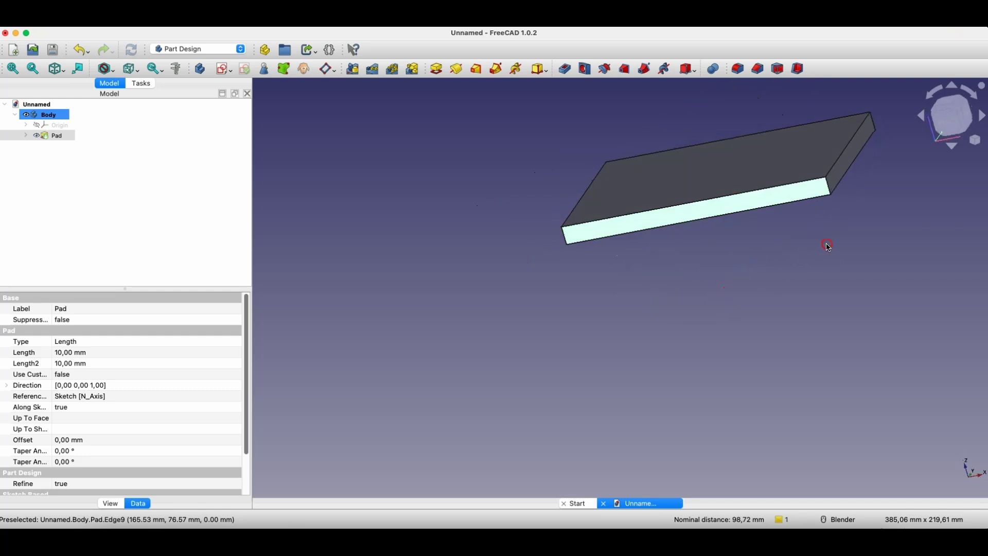
left_click(327, 70)
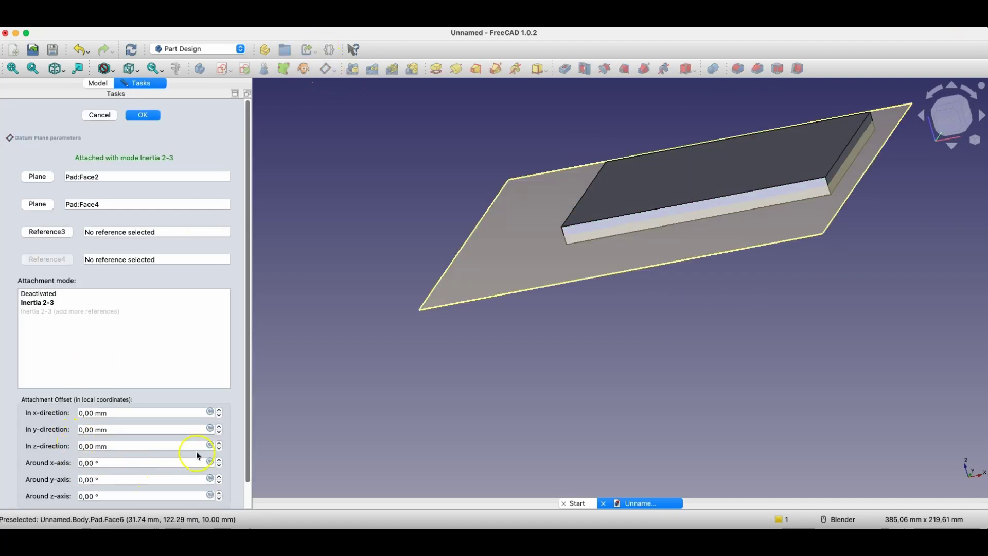
Step: Rotate the datum plane 90° around its x-axis and accept it
left_click(219, 458)
left_click(218, 459)
left_click(218, 458)
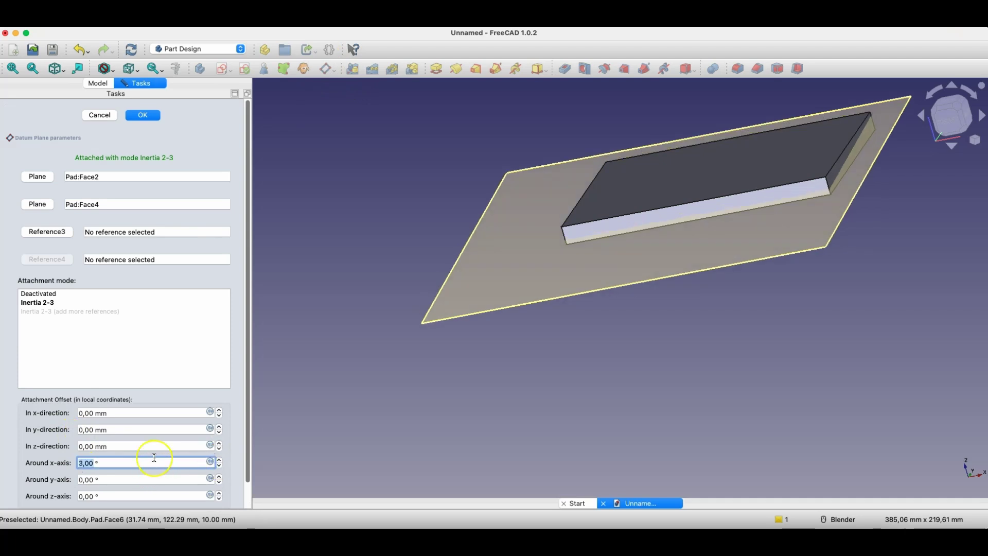
key("Caps_Lock")
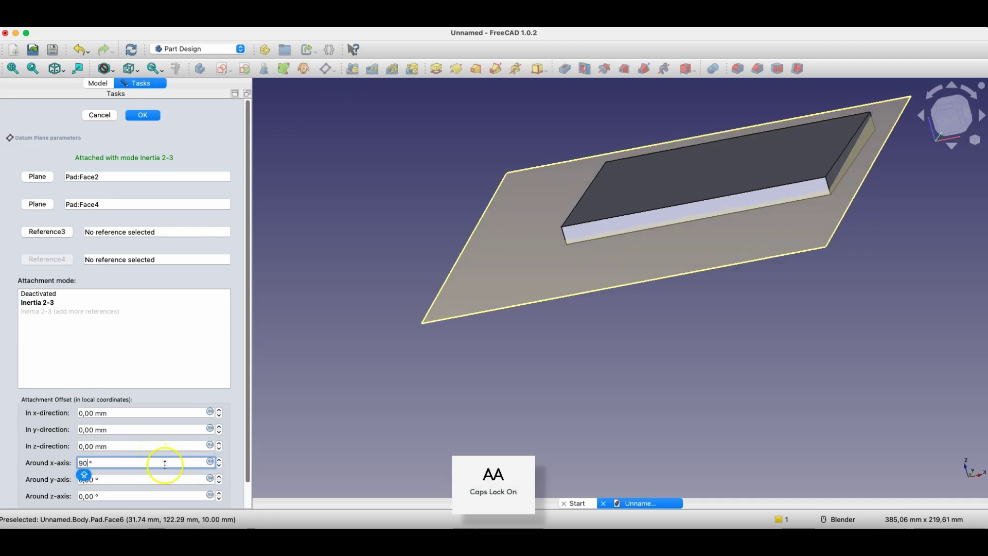
key("Caps_Lock")
key("Tab")
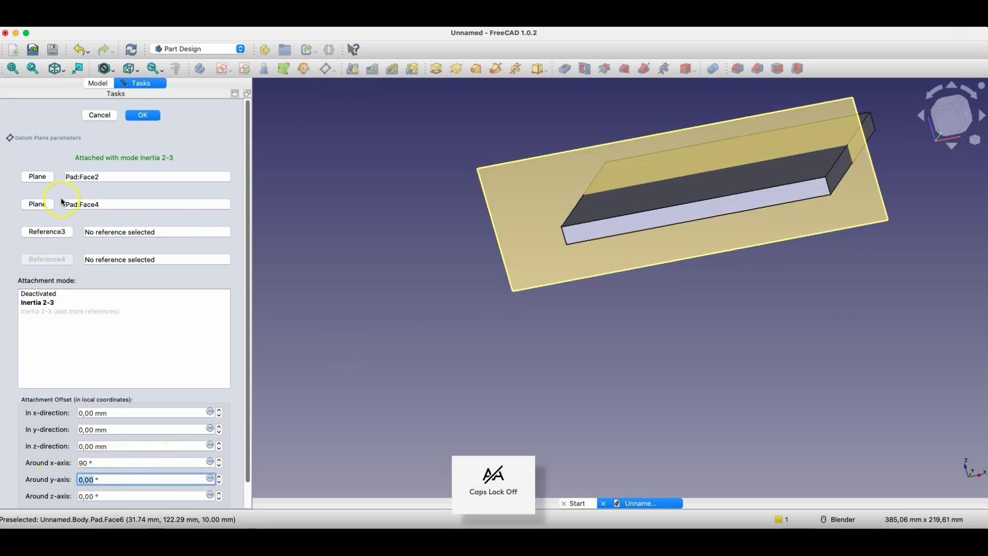
left_click(140, 115)
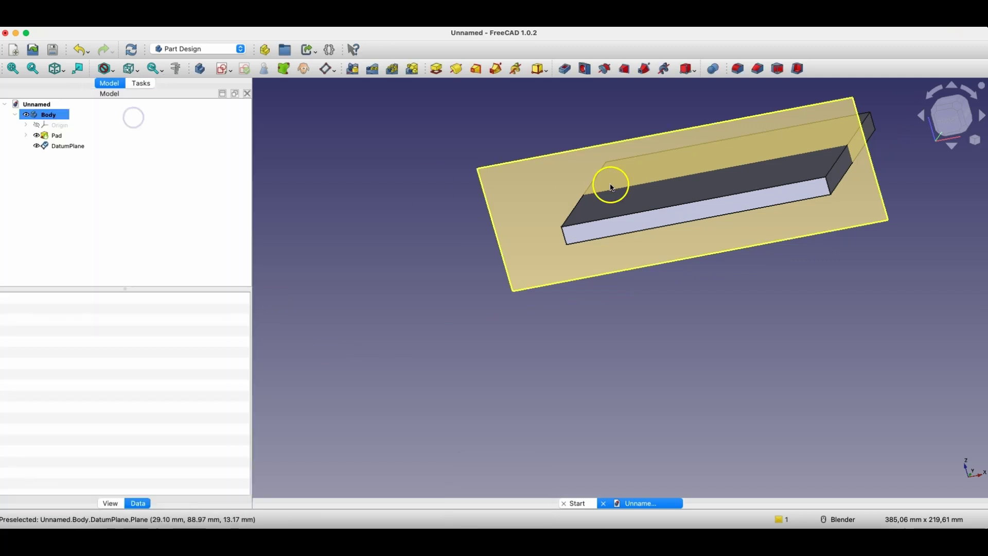
Step: On the datum plane, sketch a circle about 31 mm in diameter above the pad, with its centre about 34 mm from the vertical axis
left_click(600, 163)
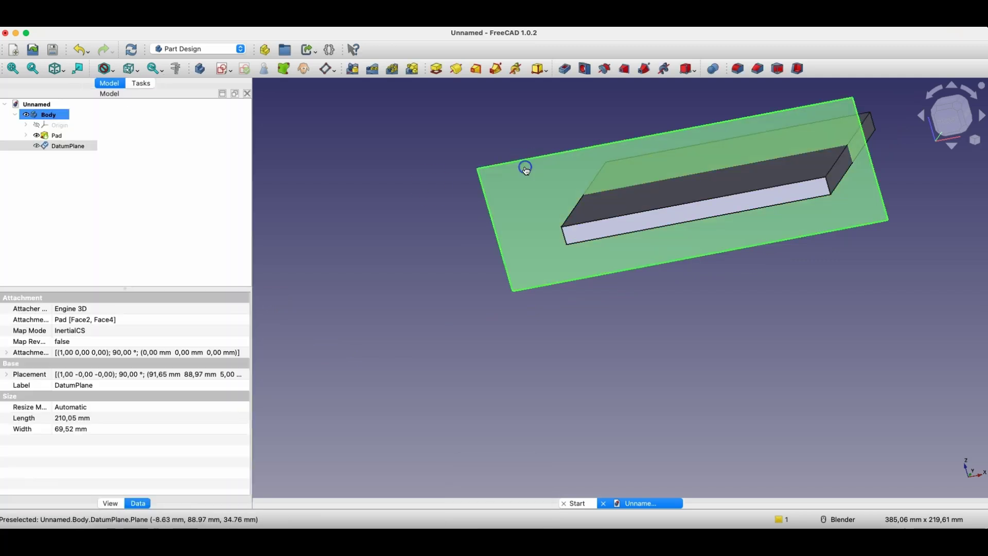
left_click(224, 69)
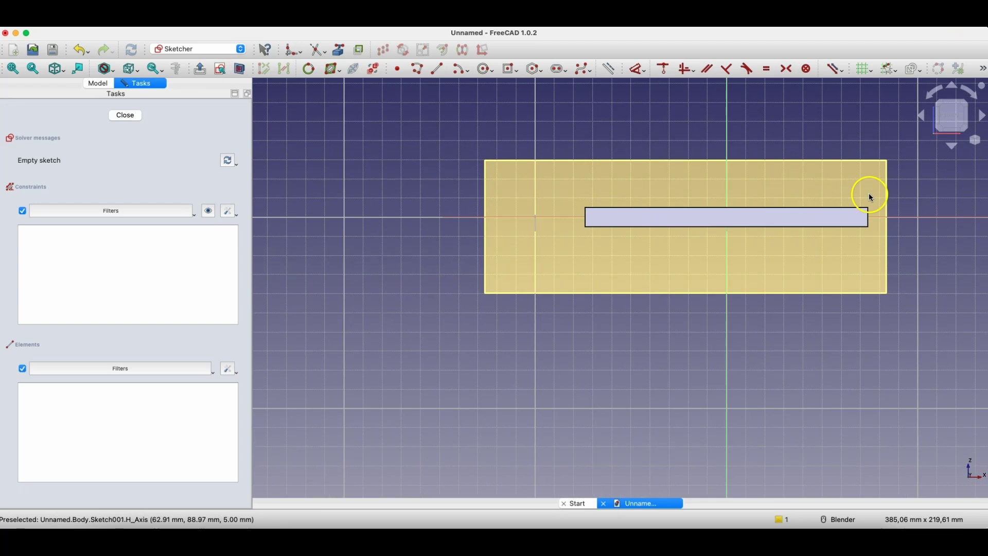
scroll(868, 193, "up", 3)
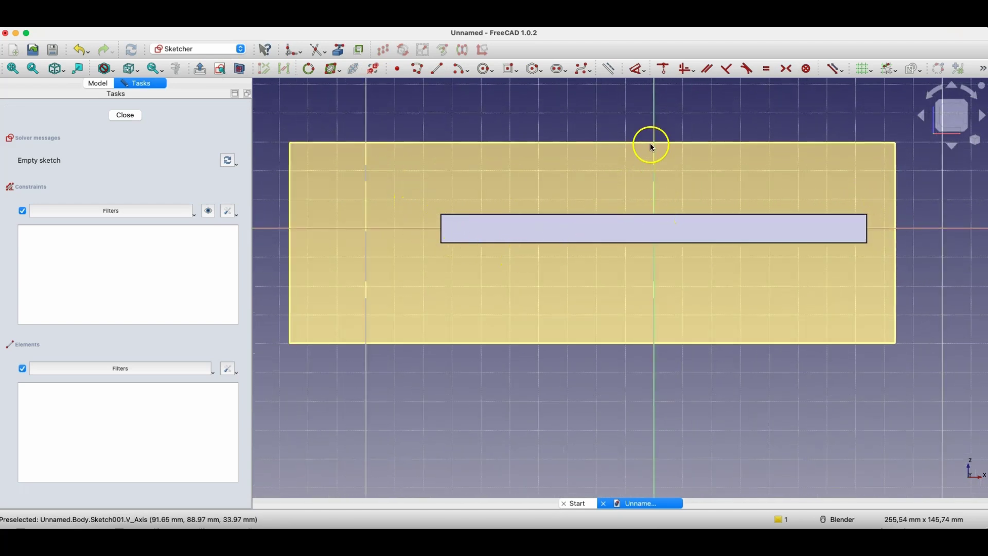
left_click(484, 69)
left_click(751, 176)
left_click(763, 219)
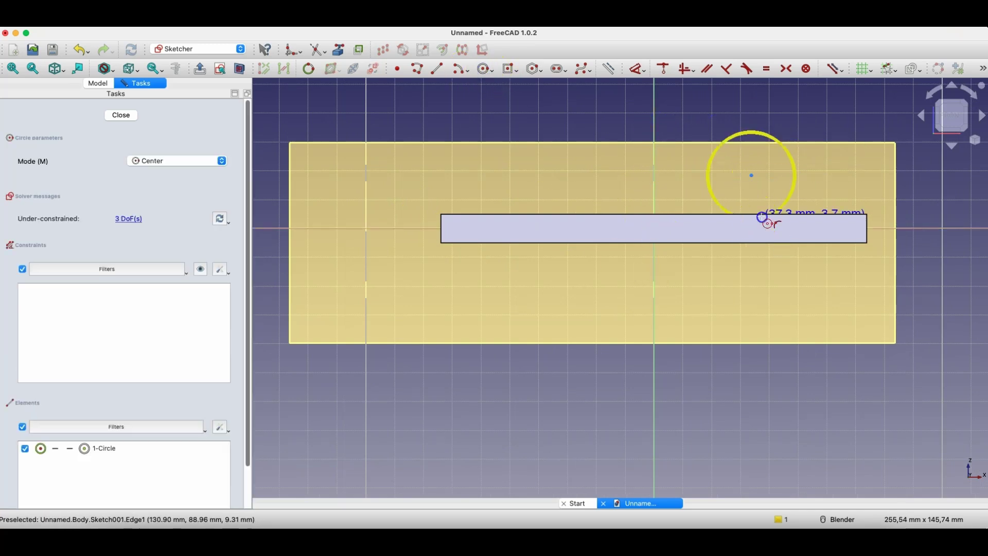
left_click(132, 116)
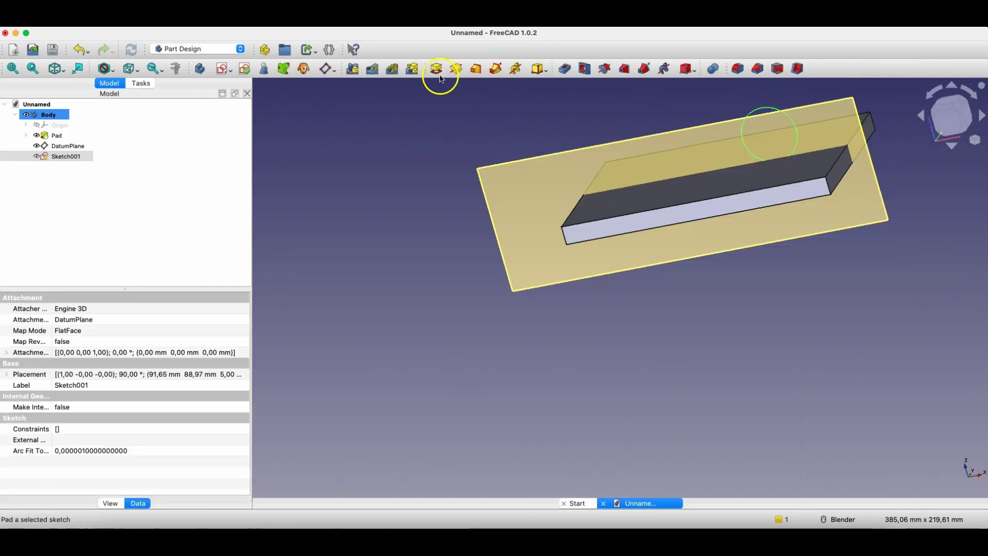
Step: Start a 360° reversed revolution of the circle sketch about the vertical sketch axis
left_click(458, 70)
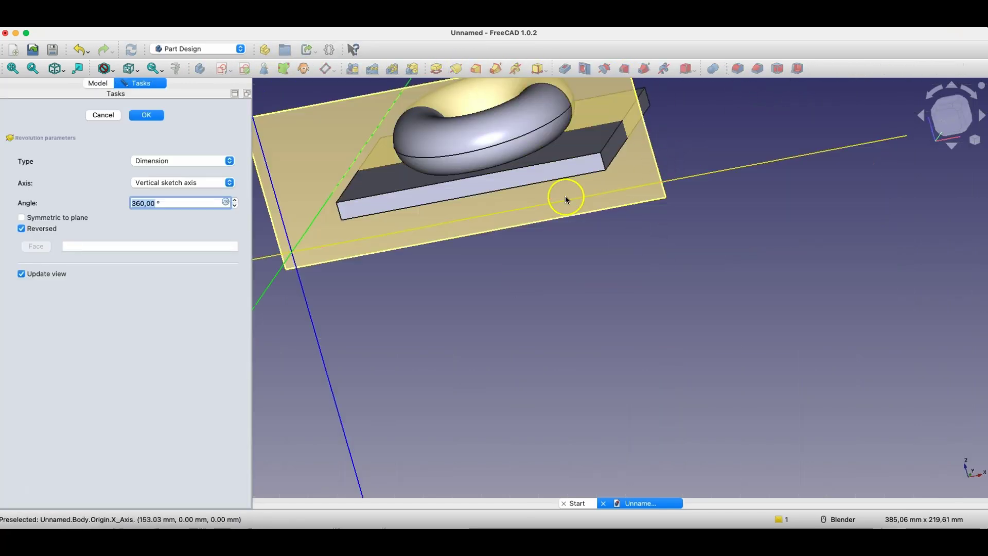
scroll(586, 216, "up", 3)
scroll(606, 233, "down", 5)
scroll(561, 123, "up", 1)
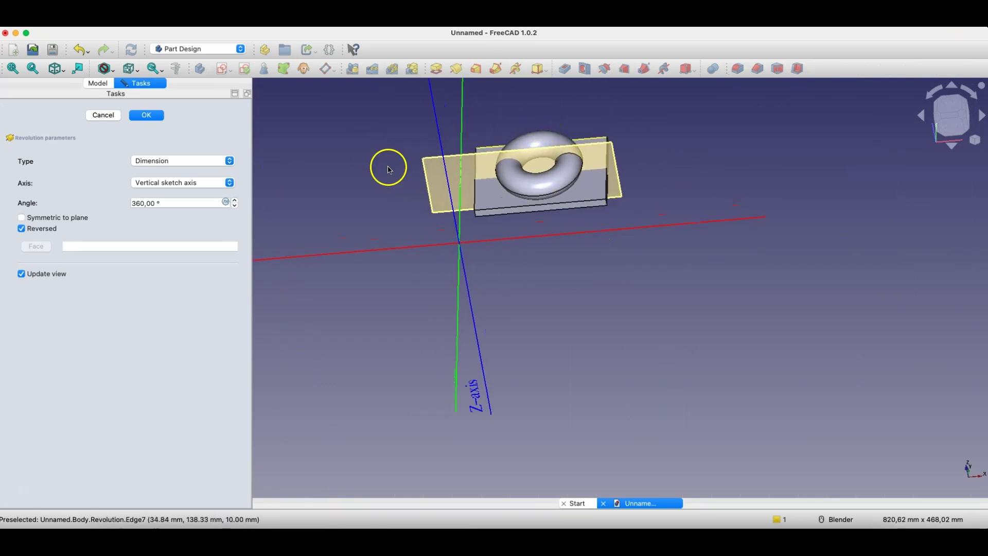
Step: Try the horizontal sketch axis as the revolution axis for the circle
left_click(193, 188)
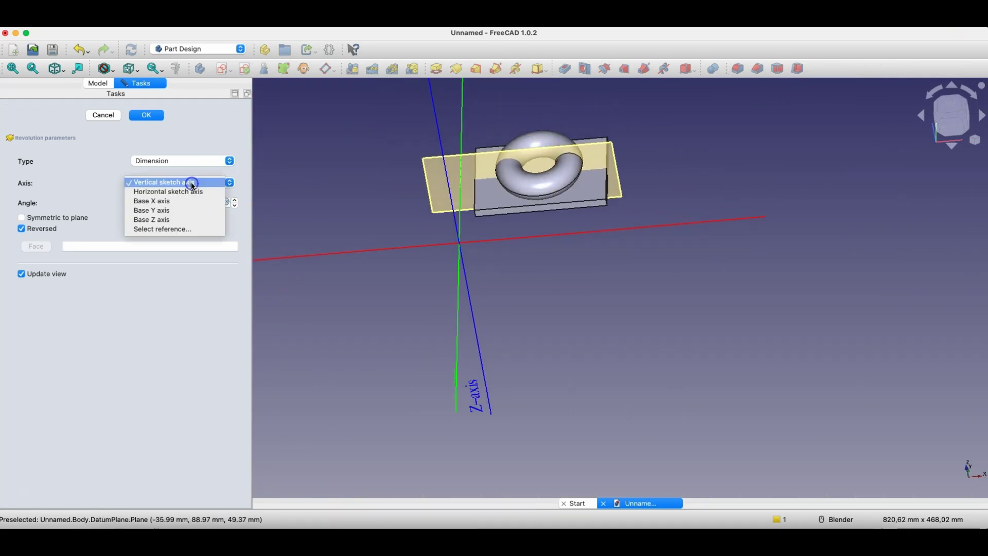
left_click(156, 210)
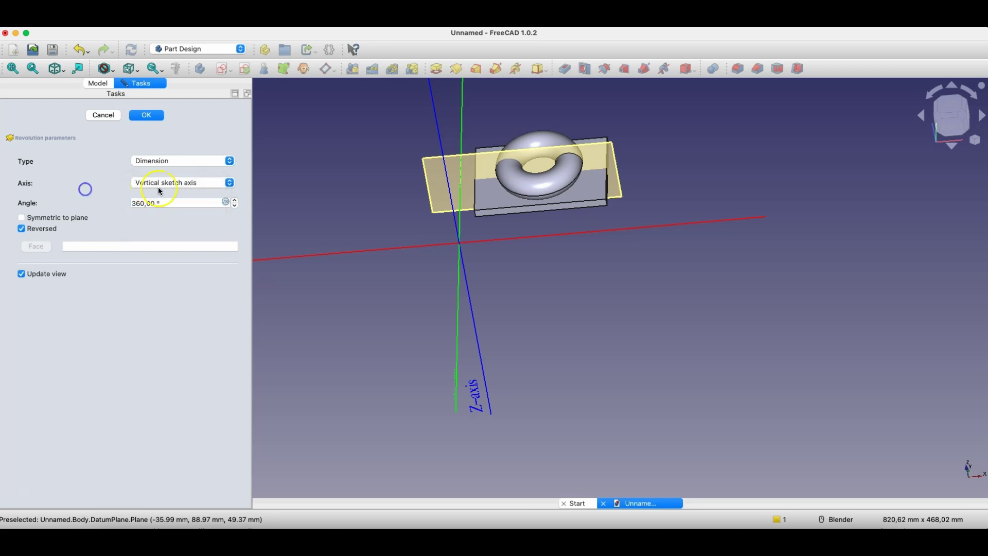
left_click(161, 185)
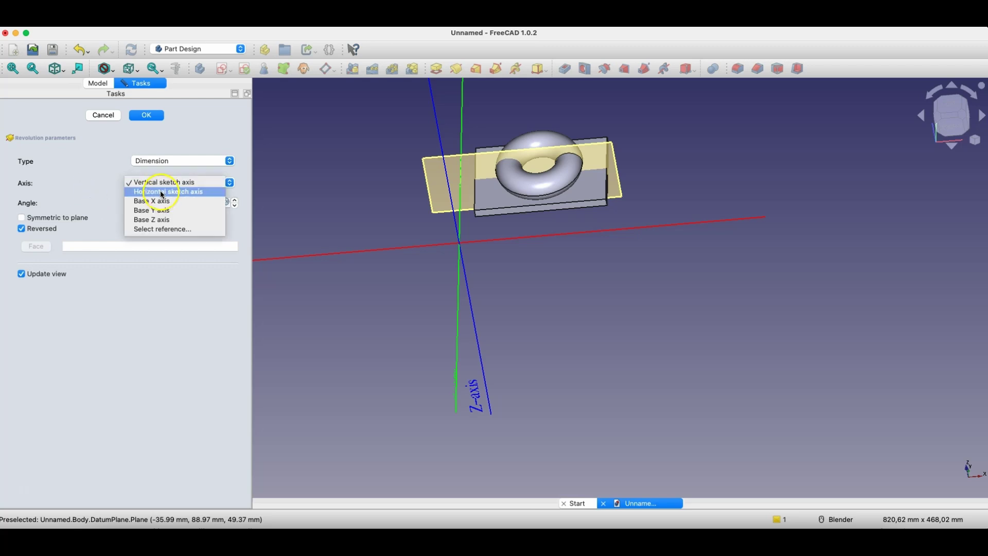
left_click(172, 194)
mouse_move(468, 221)
middle_mouse_down()
mouse_move(485, 254)
mouse_move(459, 238)
mouse_move(605, 215)
middle_mouse_up()
scroll(604, 215, "up", 5)
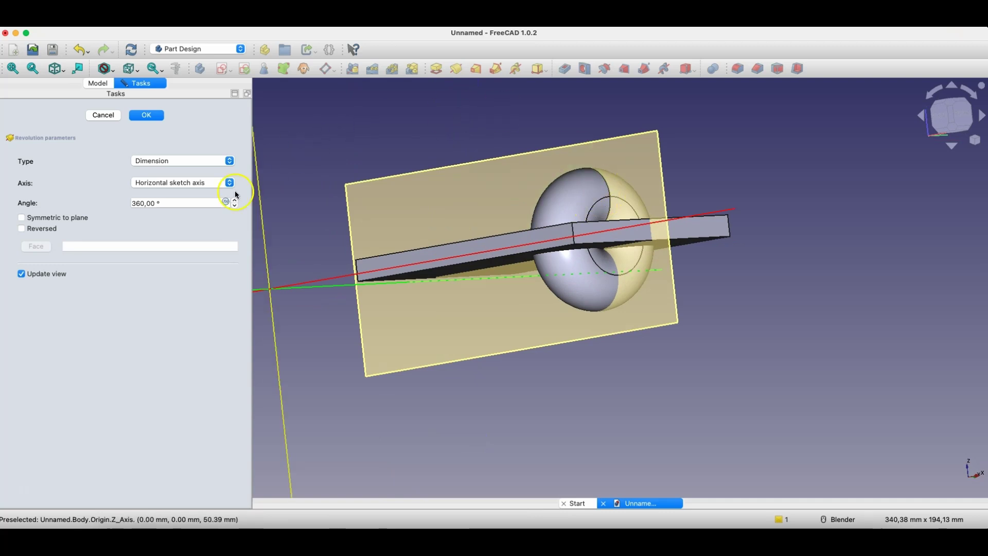
Step: Set the revolution axis back to the vertical sketch axis and accept the revolution
left_click(199, 183)
left_click(158, 173)
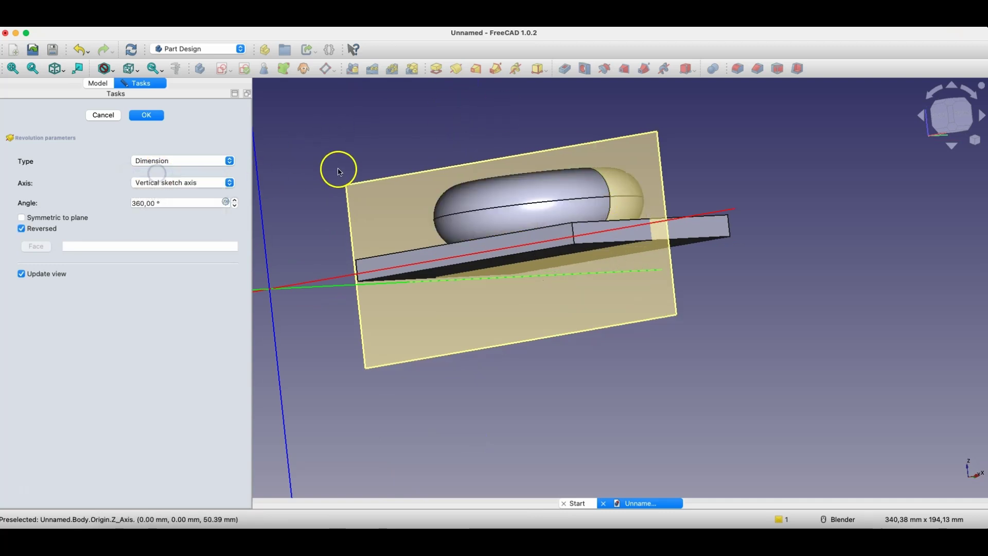
mouse_move(338, 168)
middle_mouse_down()
mouse_move(352, 201)
mouse_move(322, 242)
mouse_move(450, 202)
mouse_move(247, 177)
middle_mouse_up()
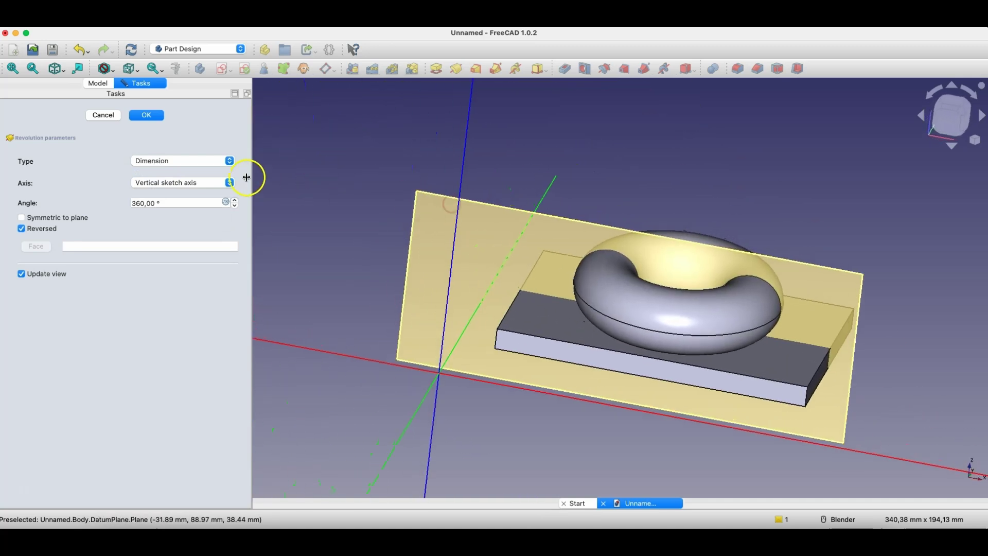
left_click(146, 116)
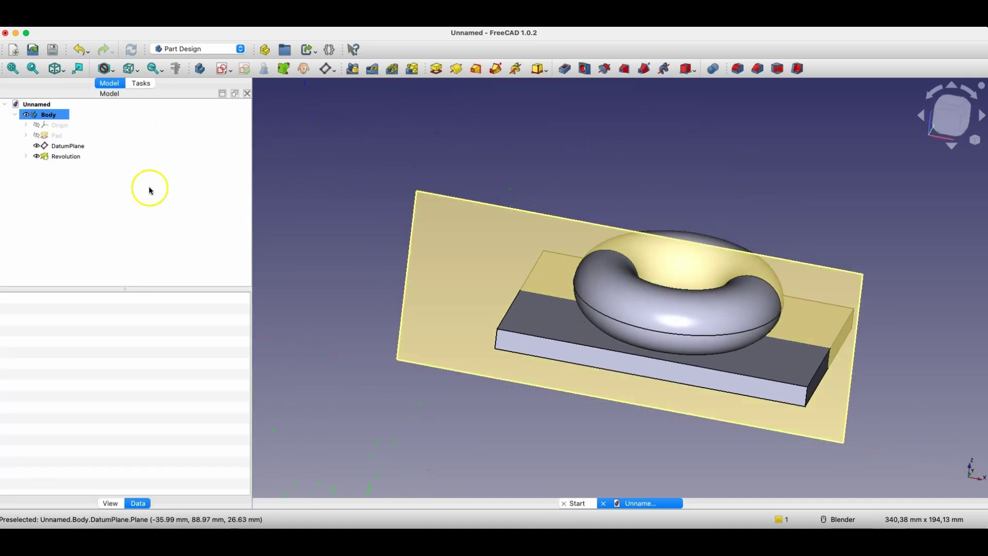
Step: Delete the torus revolution together with its circle sketch
middle_click_drag(453, 197, 492, 215)
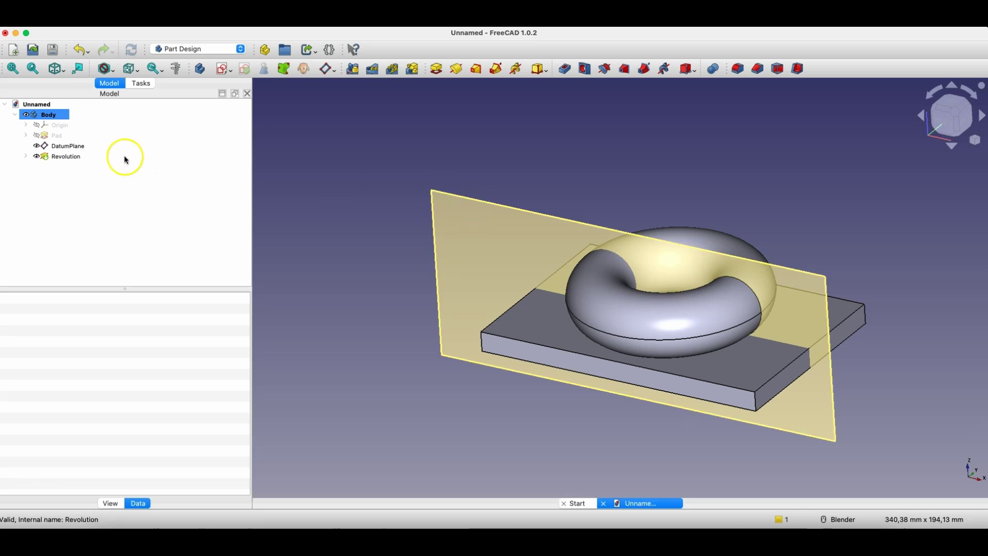
left_click(59, 162)
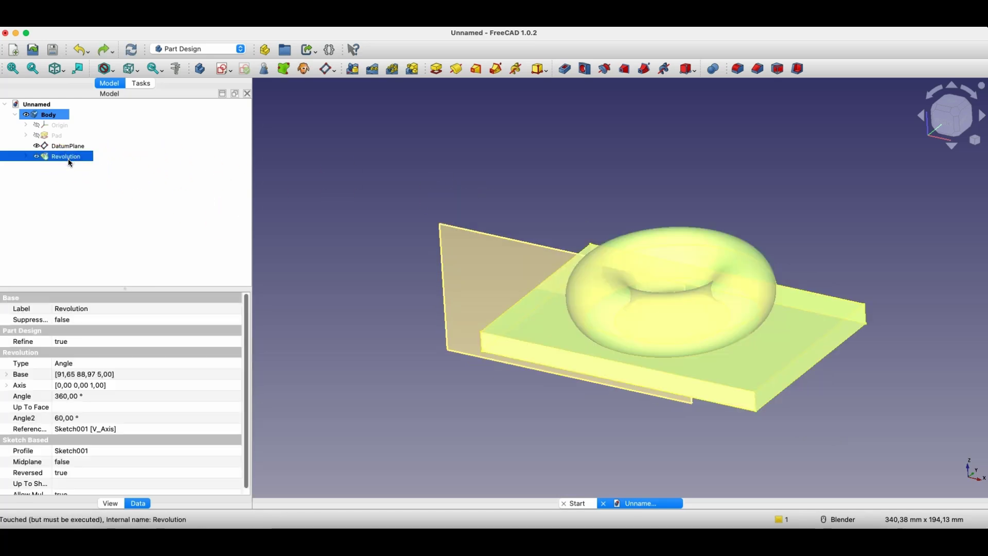
key("Delete")
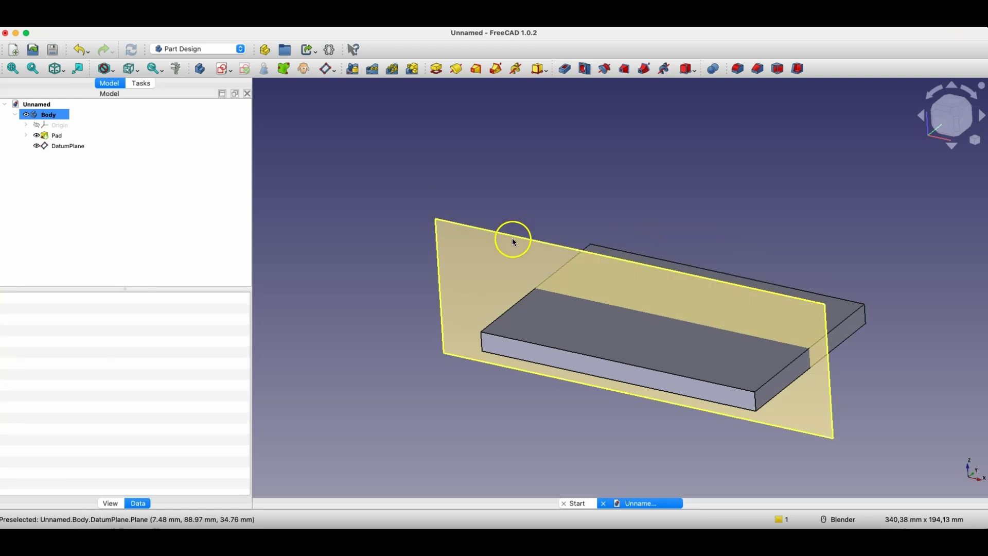
Step: On the datum plane, sketch a circle about 20 mm in diameter above the pad's end nearest the origin, then close the sketch
left_click(496, 261)
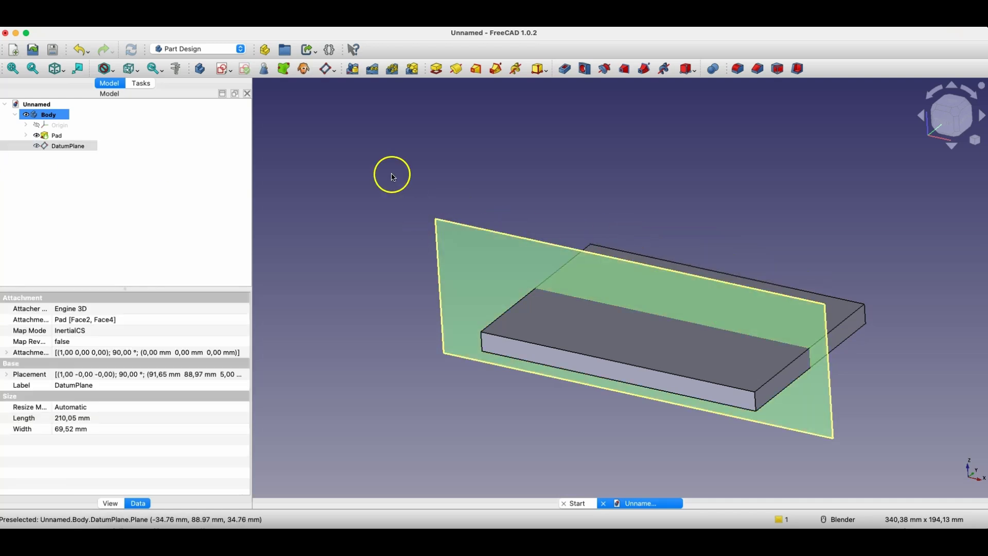
left_click(221, 69)
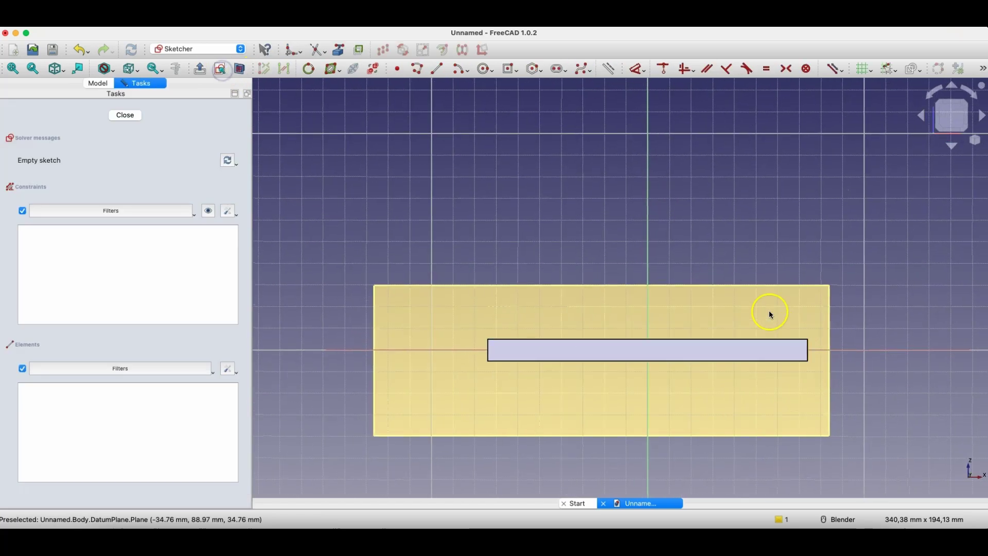
left_click(481, 69)
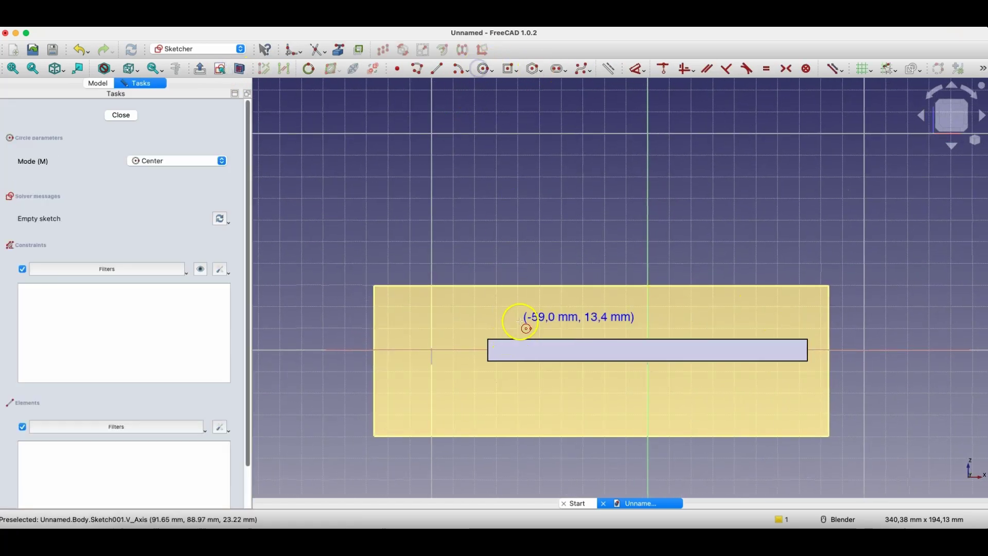
left_click(506, 320)
left_click(517, 347)
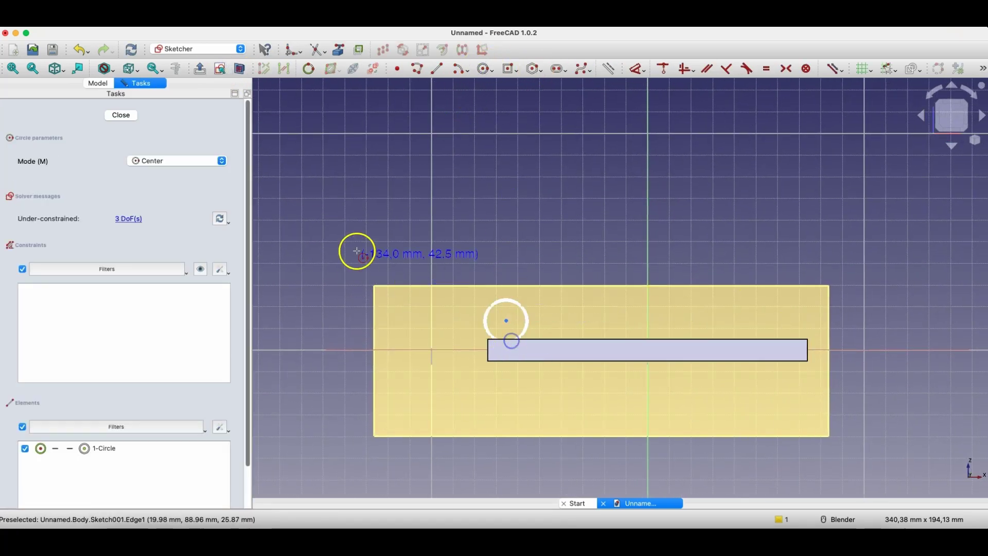
left_click(123, 115)
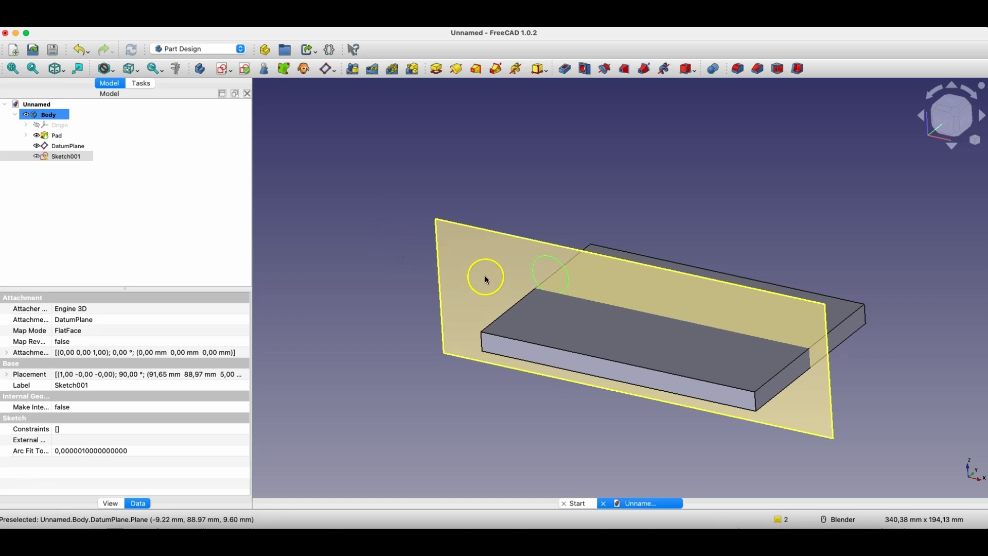
Step: In a second sketch on the datum plane, draw a vertical line about 15 mm long between the circle and the vertical sketch axis
left_click(478, 251)
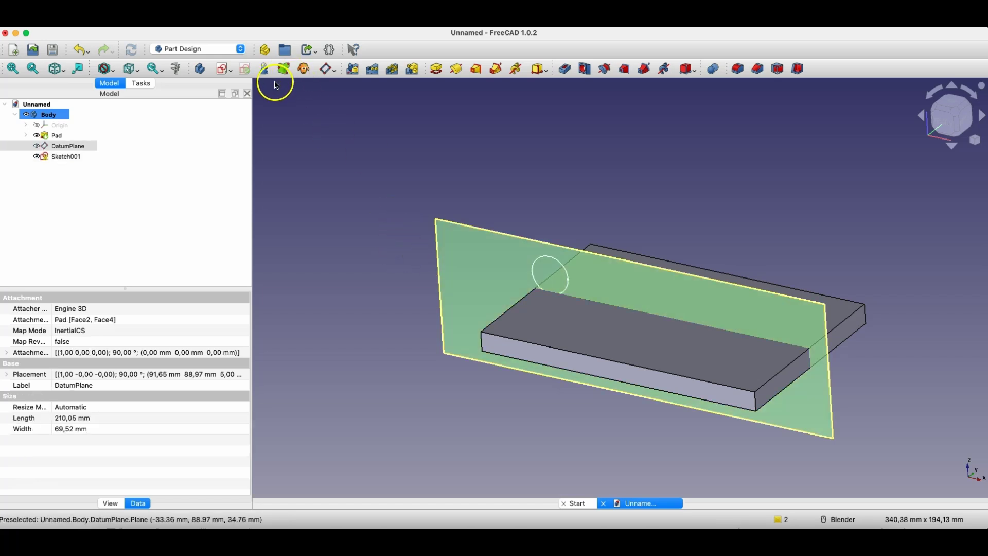
left_click(223, 70)
left_click(436, 68)
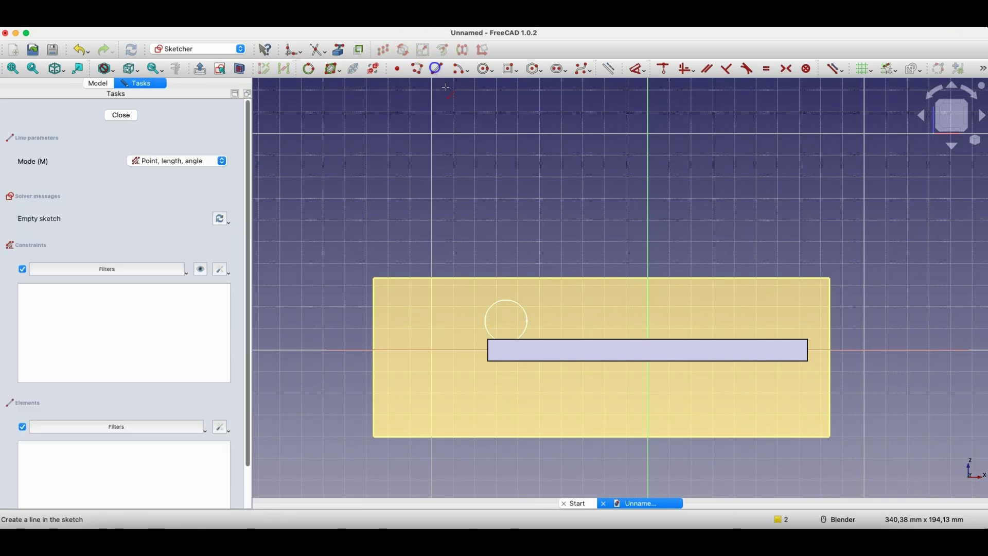
left_click(565, 301)
left_click(558, 330)
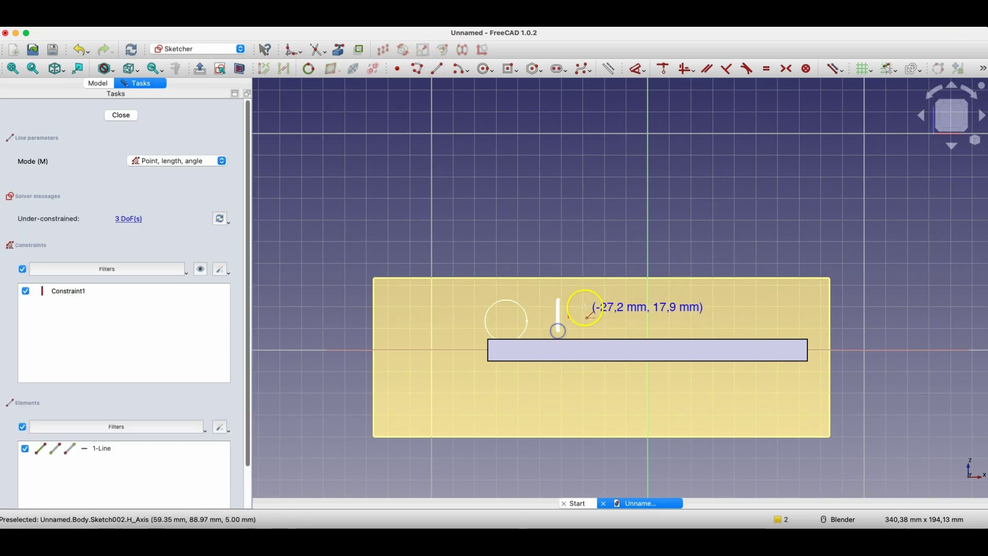
key("Escape")
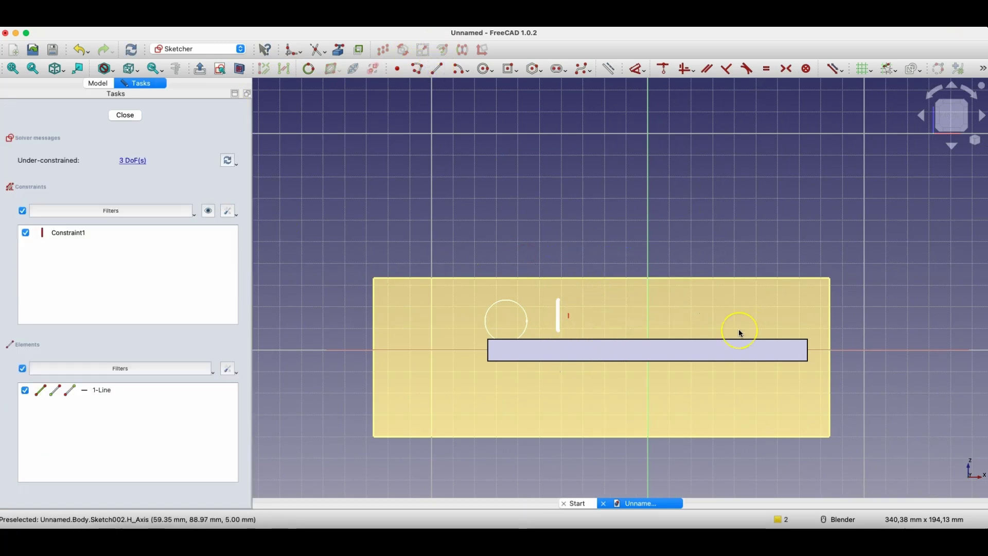
left_click(538, 336)
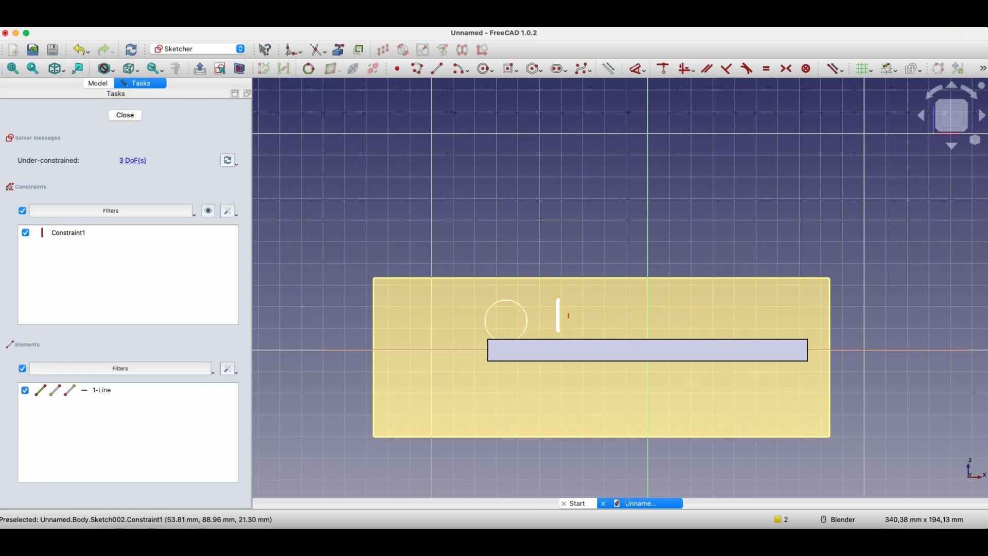
left_click(127, 117)
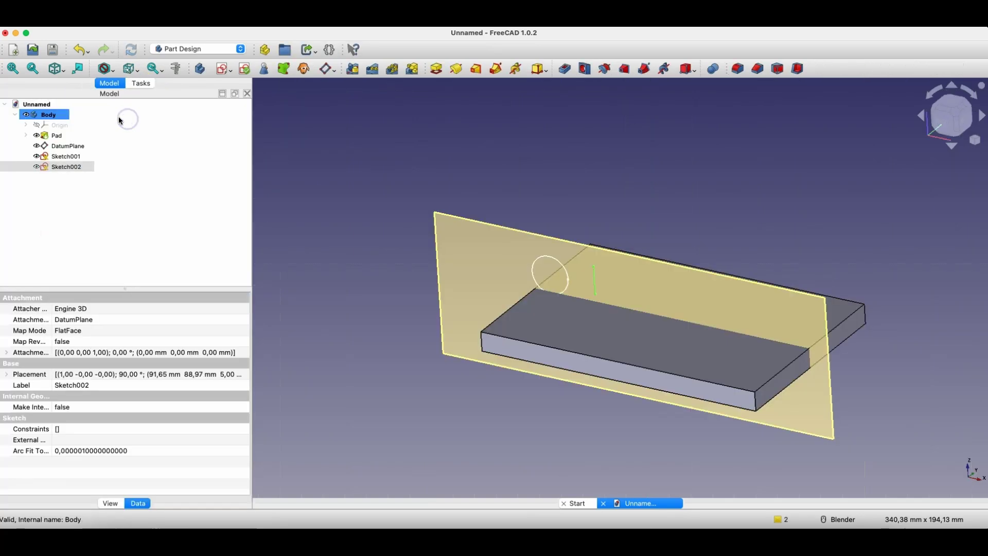
Step: Start a 360° revolution of the circle sketch and pick the pad's short vertical corner edge as the axis reference
left_click(63, 156)
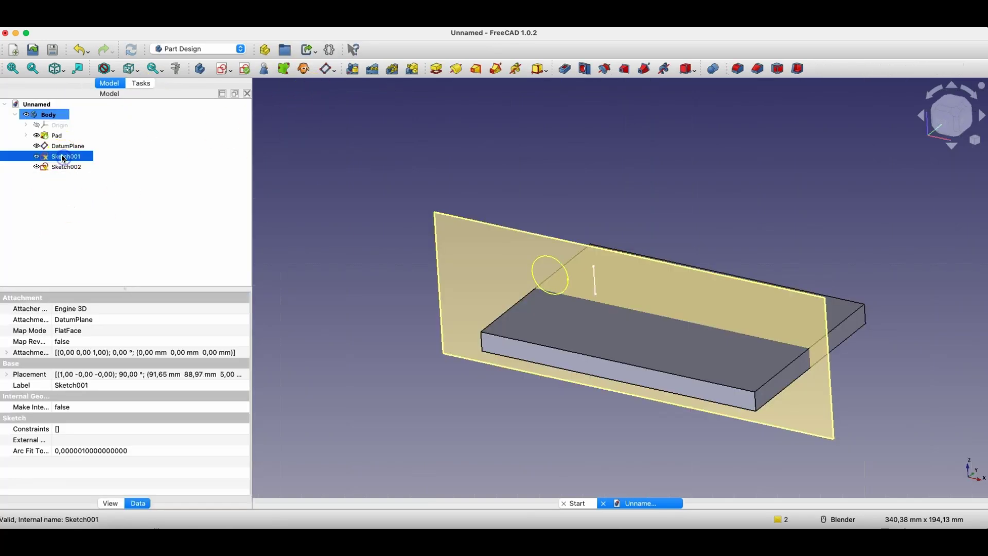
left_click(458, 70)
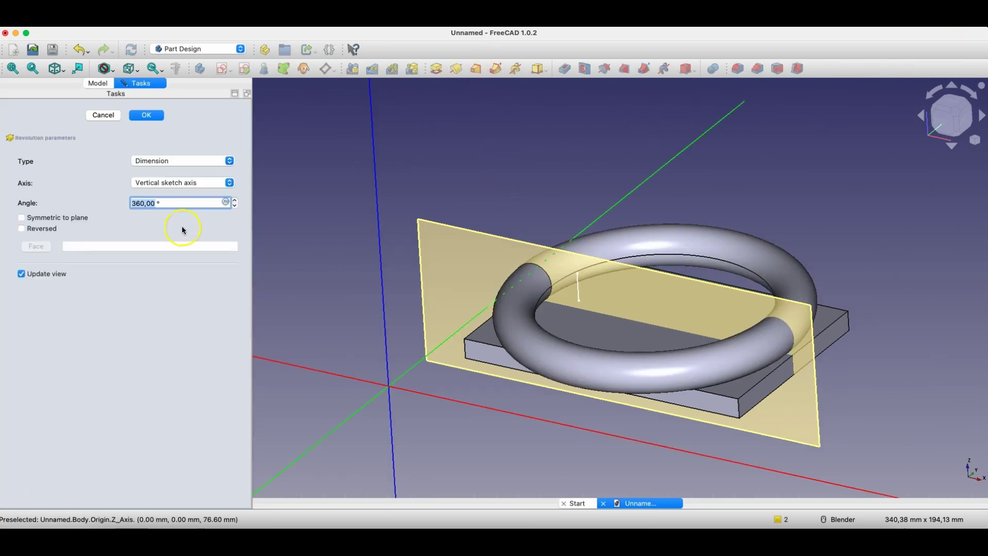
left_click(159, 185)
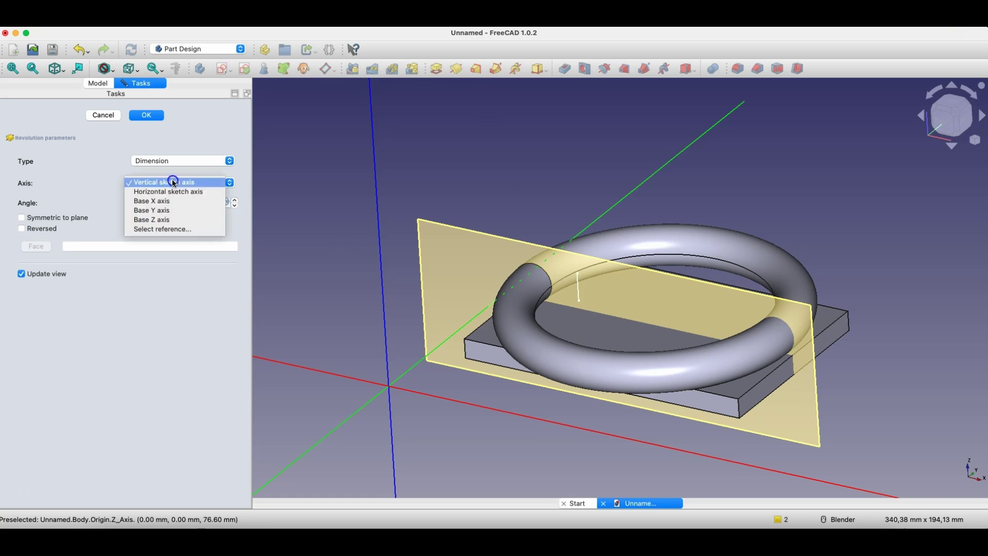
left_click(161, 229)
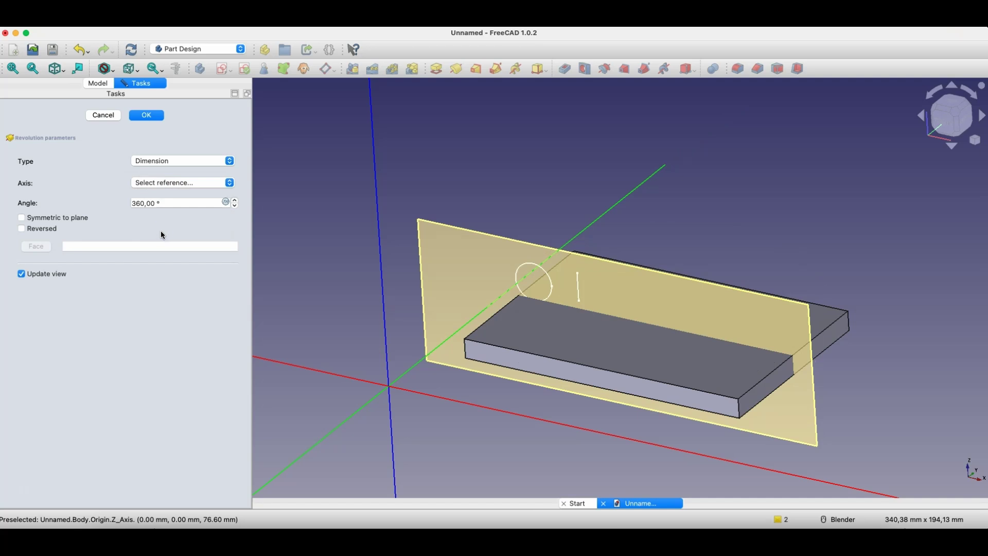
left_click(463, 353)
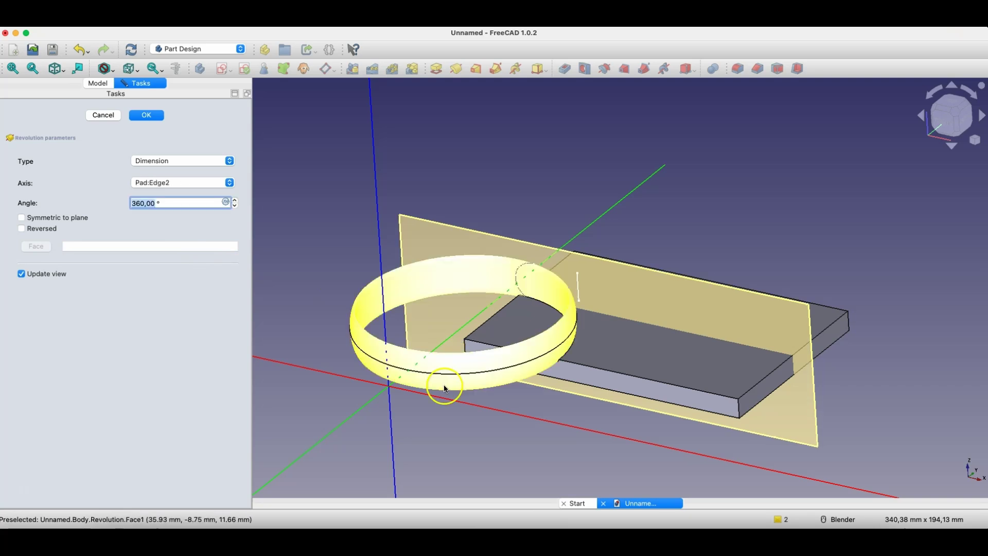
mouse_move(583, 181)
middle_mouse_down()
mouse_move(581, 230)
mouse_move(594, 192)
middle_mouse_up()
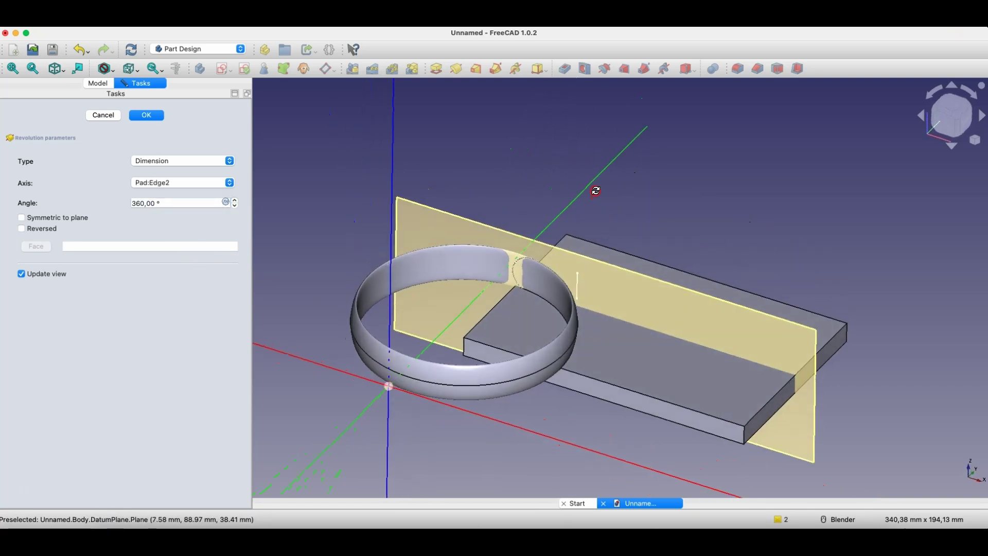
Step: Change the revolution axis reference to the separately sketched vertical line and accept the revolution
left_click(162, 183)
left_click(152, 175)
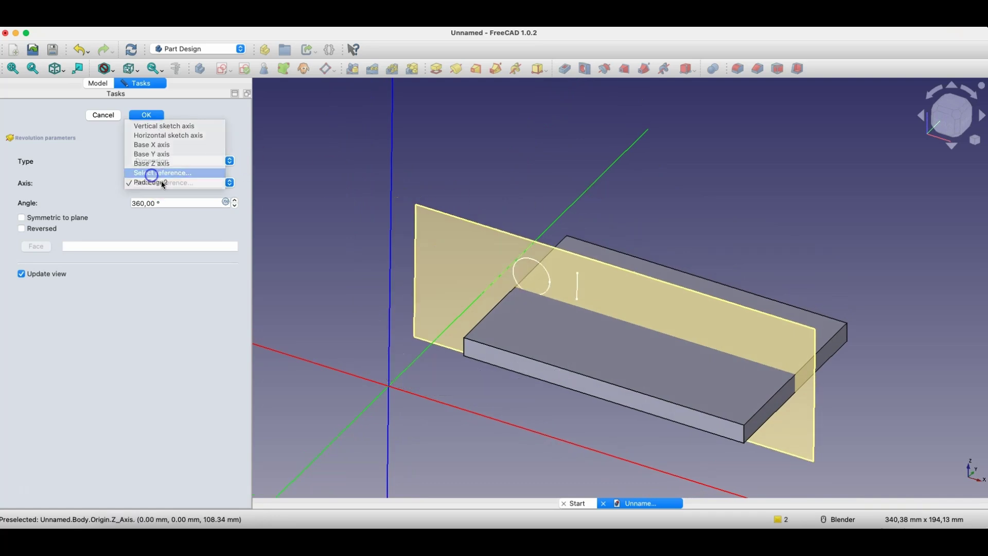
left_click(577, 285)
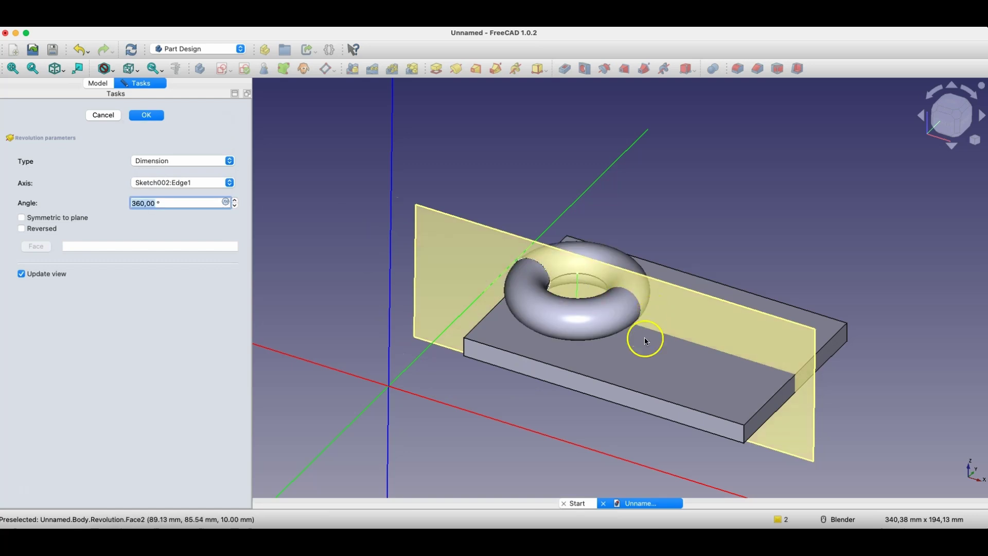
left_click(144, 115)
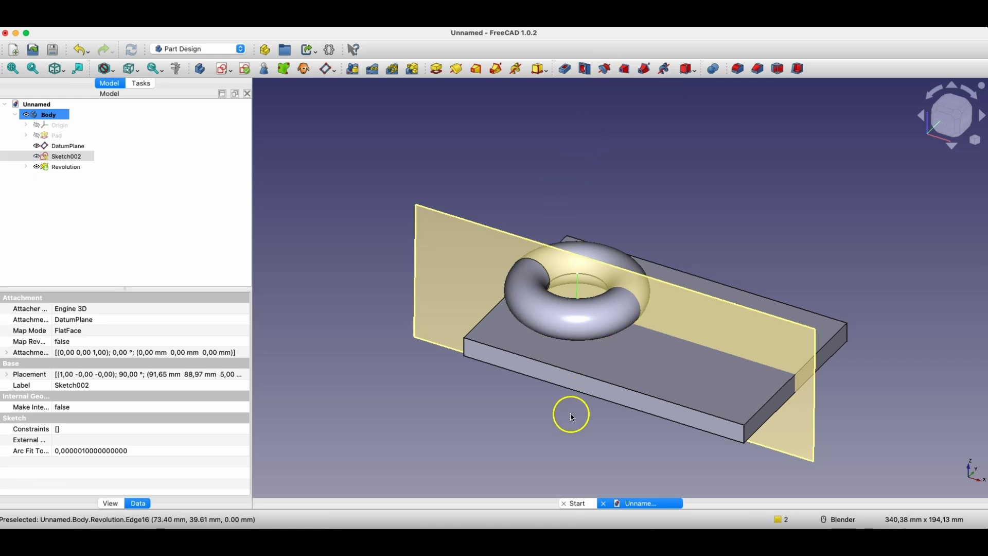
Step: Create a new parametric part and open a sketch on its XZ plane
left_click(575, 503)
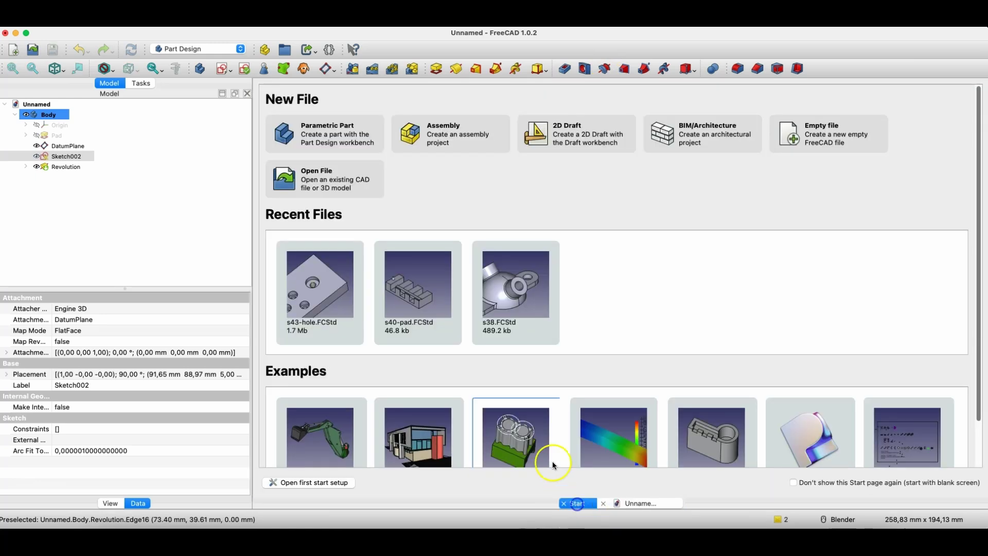
left_click(333, 142)
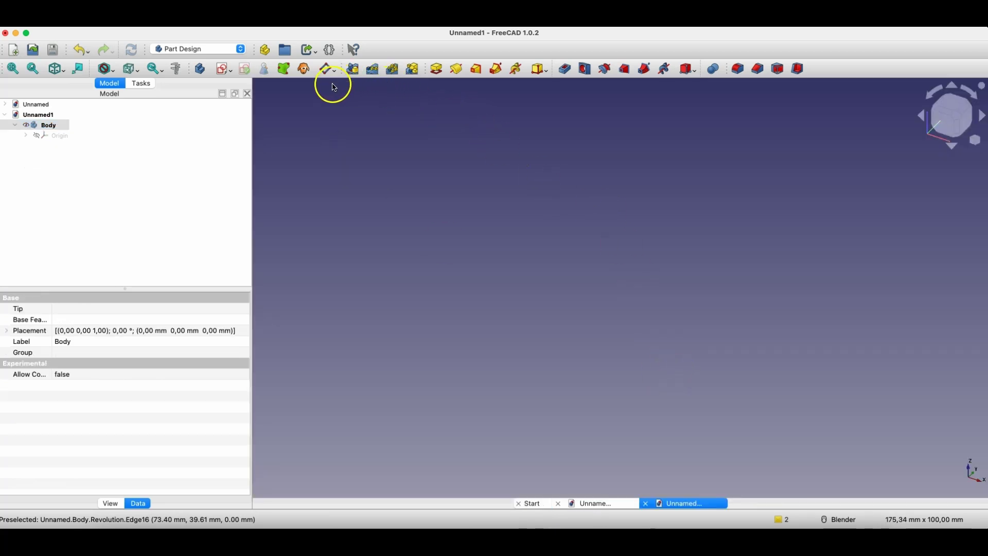
left_click(223, 69)
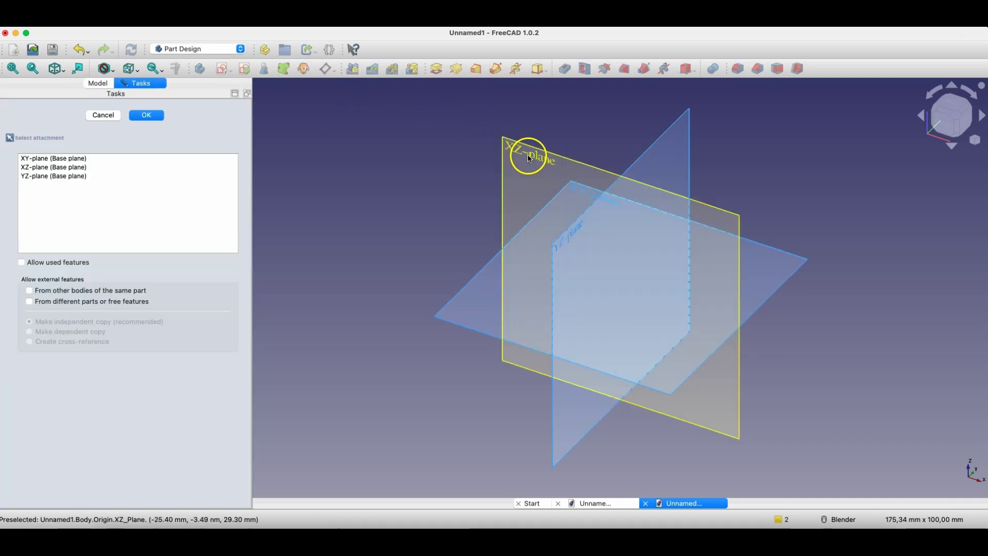
left_click(523, 154)
Step: Draw a centered rectangle about 17 × 22 mm on the positive X side above the horizontal axis, and revolve it 360° about the vertical sketch axis
left_click(508, 68)
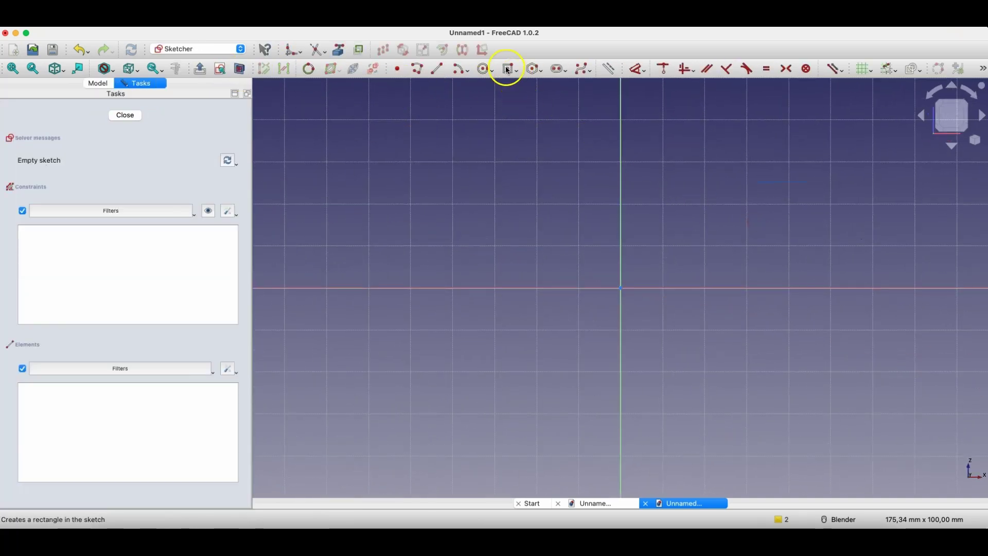
left_click(804, 226)
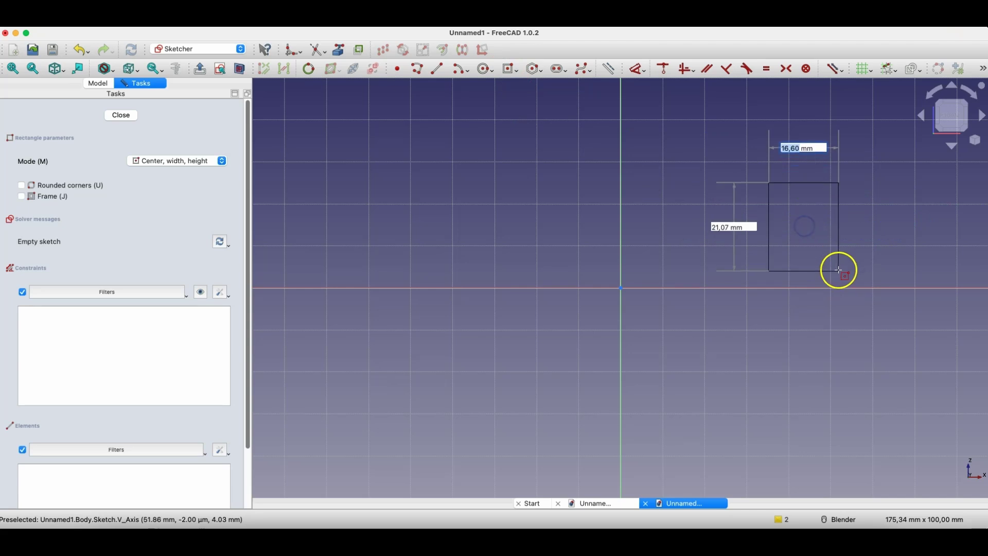
left_click(840, 272)
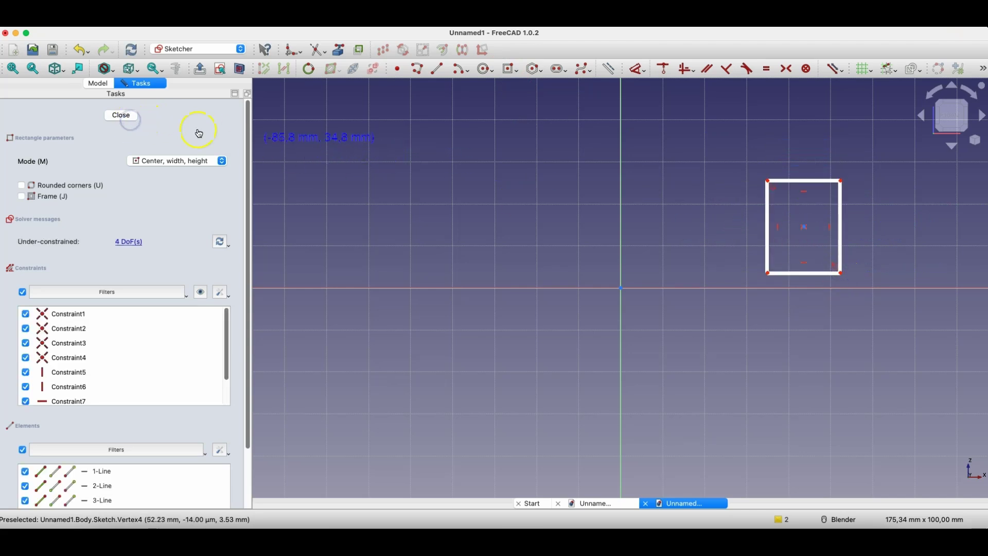
left_click(121, 115)
left_click(455, 68)
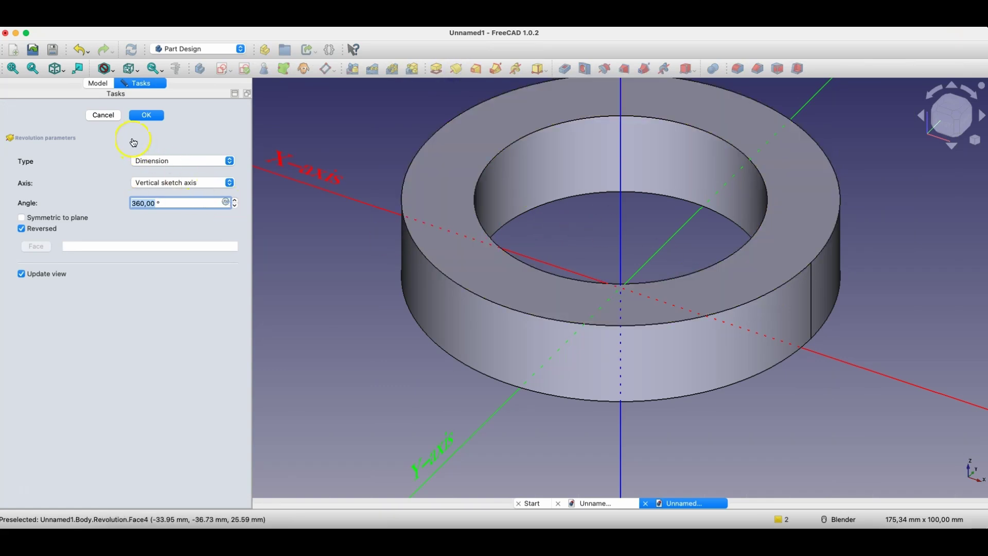
left_click(148, 116)
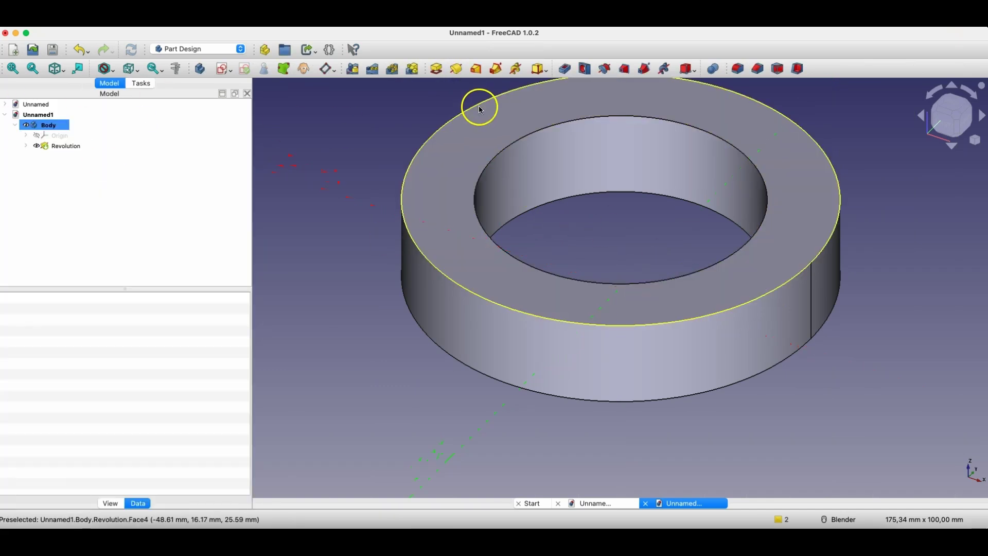
Step: On the XZ plane, sketch a circle overlapping the revolved ring's upper outer corner and close the sketch
left_click(221, 68)
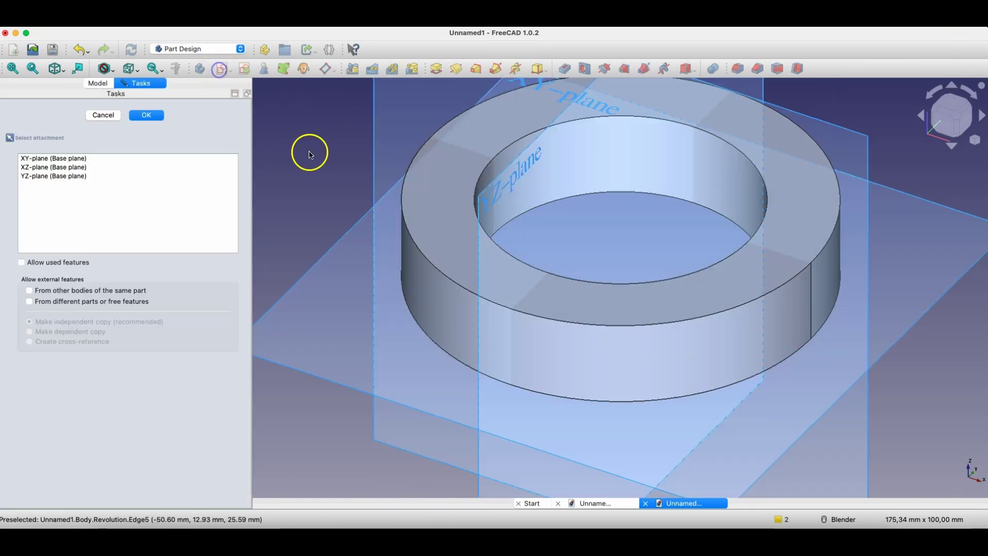
scroll(467, 232, "down", 3)
left_click(426, 89)
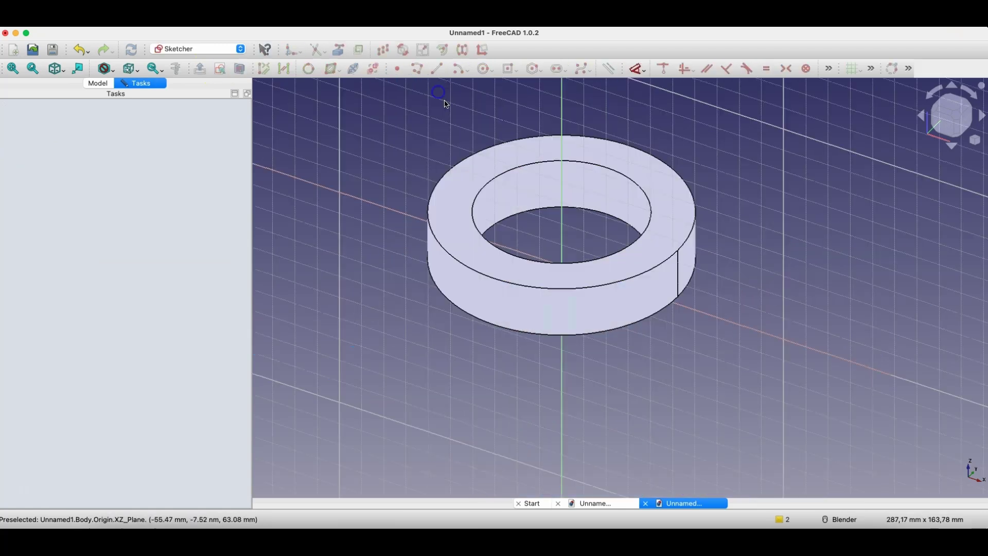
left_click(483, 69)
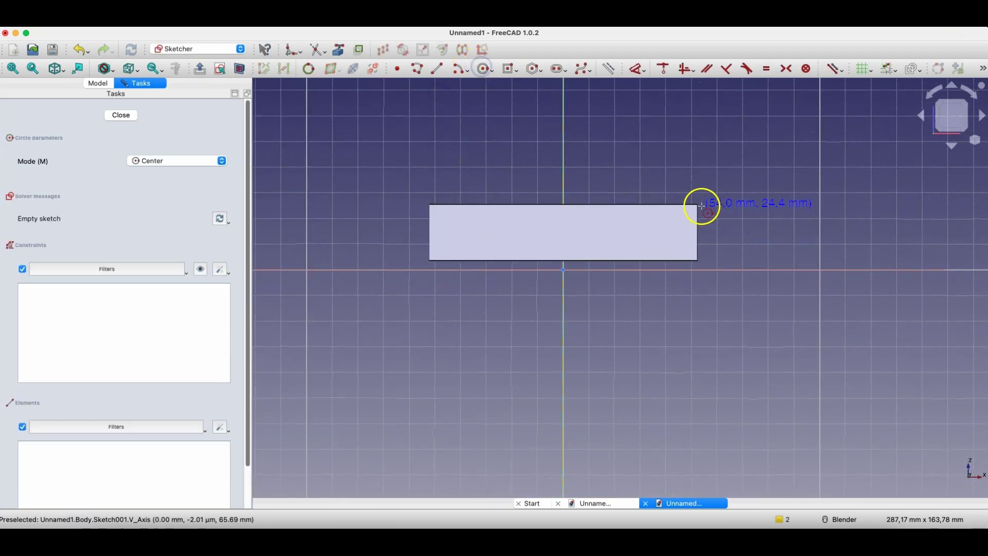
left_click(690, 193)
left_click(712, 220)
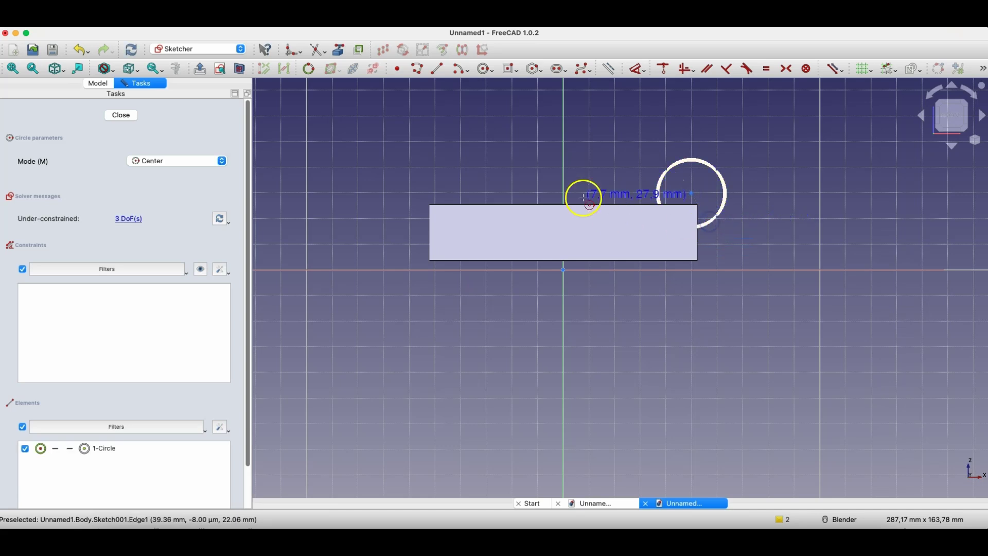
left_click(124, 116)
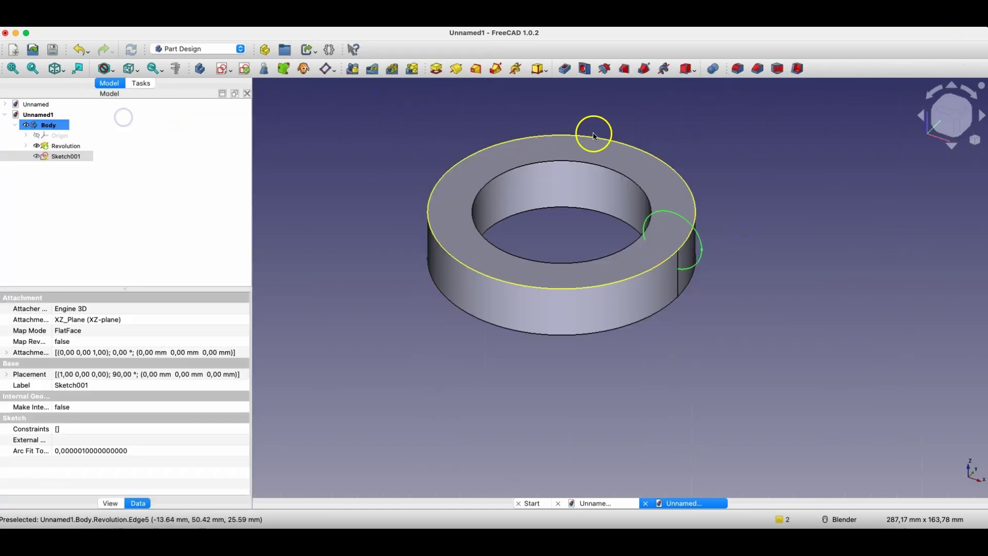
Step: Cut a 360° groove from the circle sketch about the vertical sketch axis, then delete the groove
left_click(606, 71)
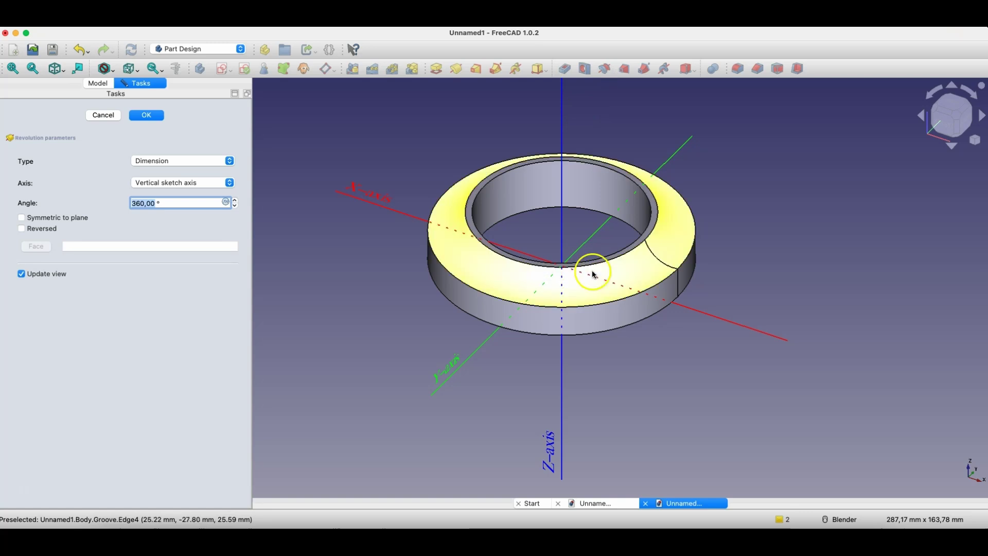
left_click(160, 114)
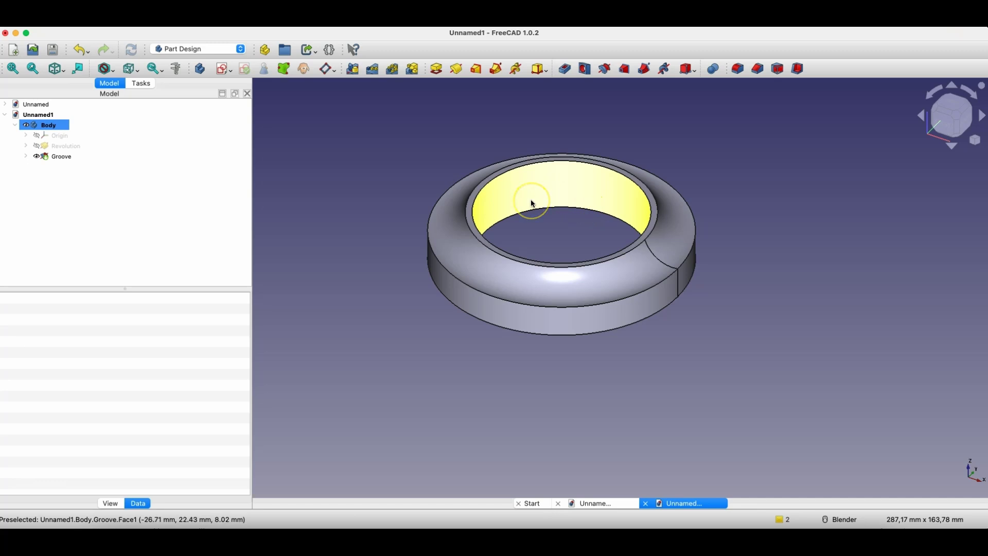
left_click(62, 162)
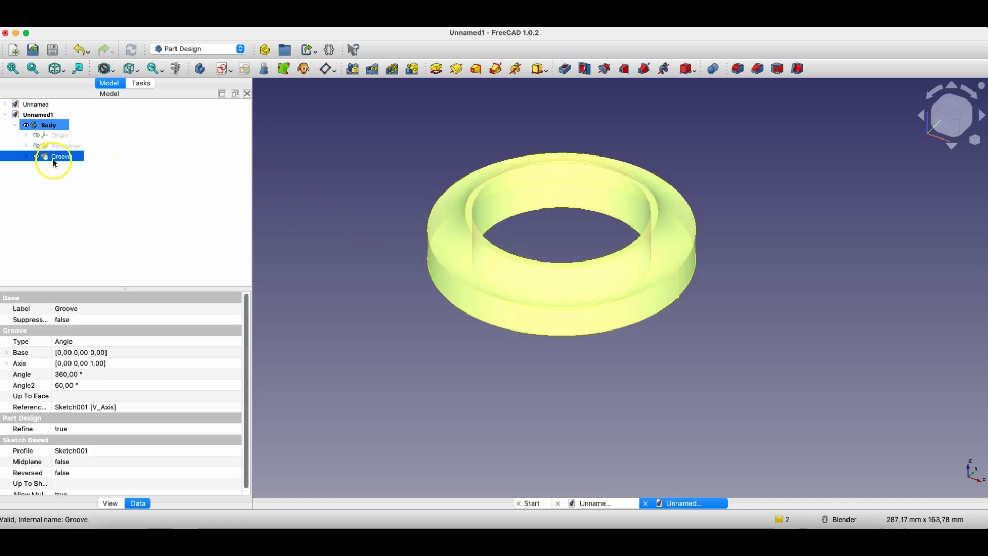
key("Delete")
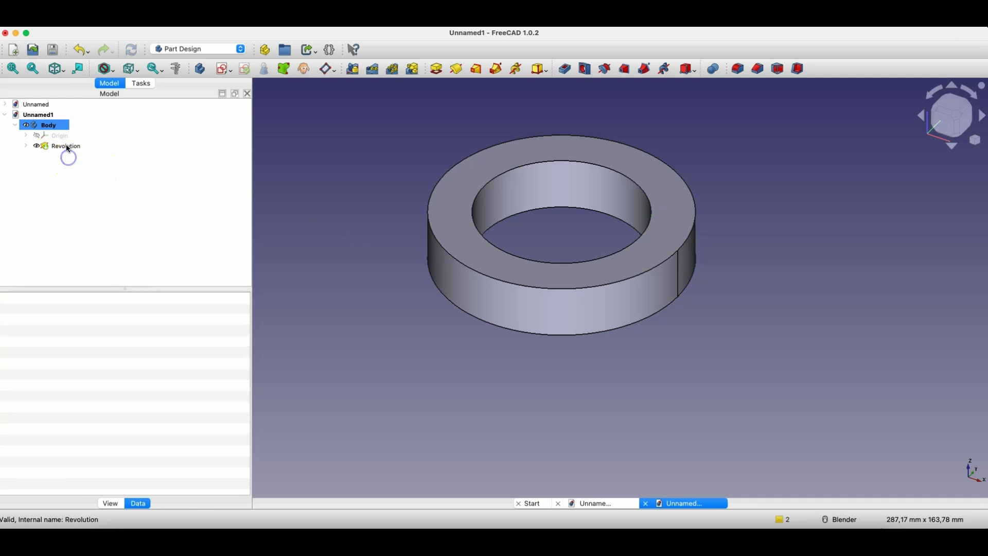
Step: Reopen the revolution's profile sketch and draw a circle about 40 mm in diameter overlapping the rectangle's upper outer corner
left_click(66, 147)
left_click(26, 146)
double_click(53, 157)
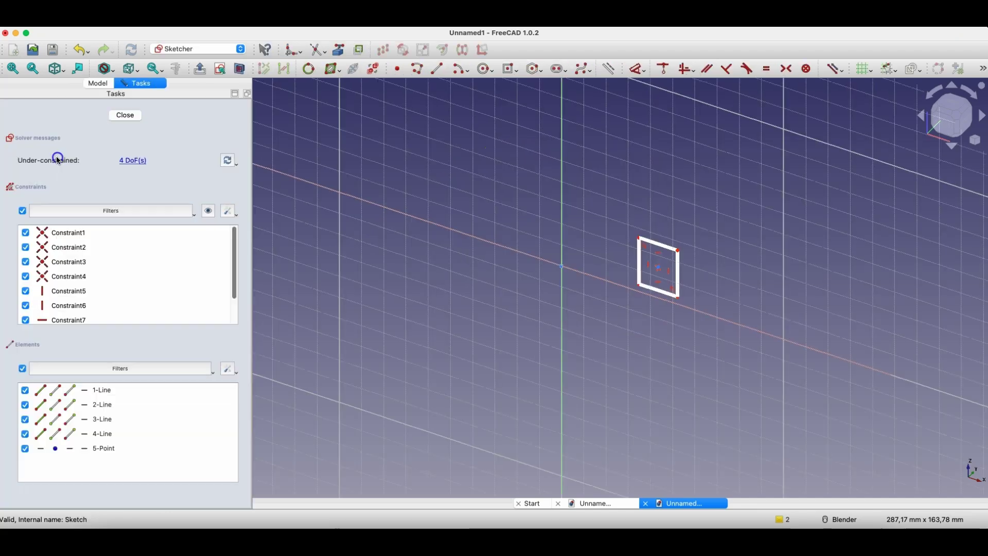
left_click(481, 69)
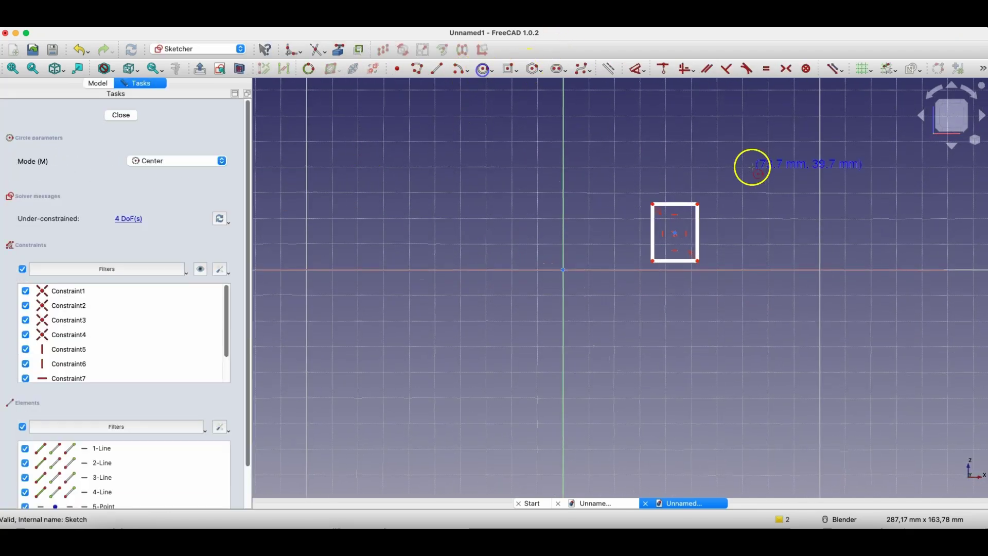
left_click(713, 185)
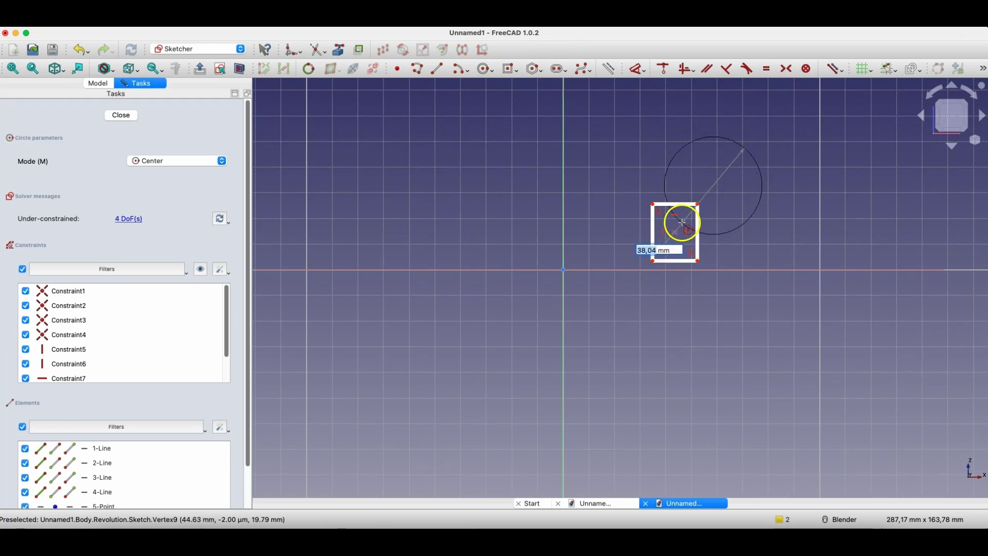
left_click(679, 224)
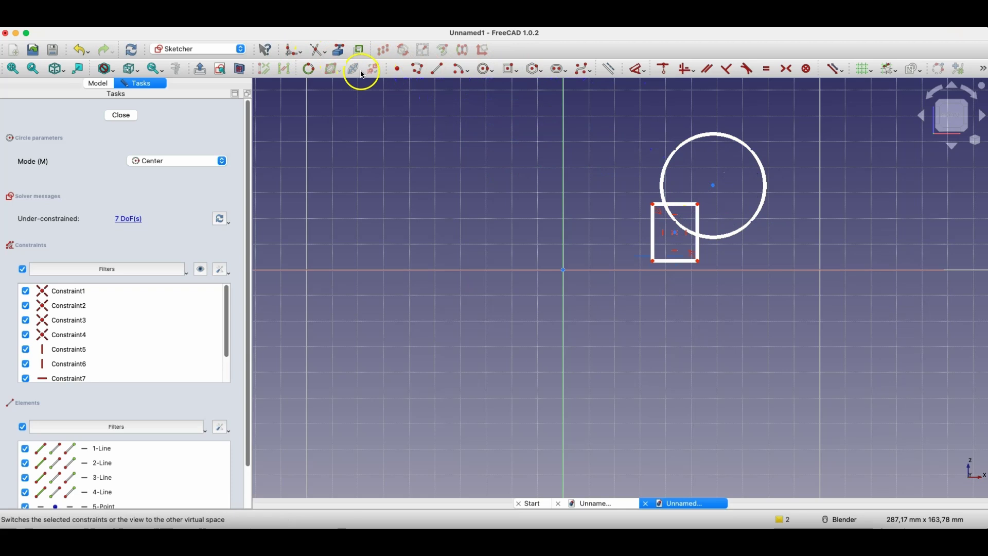
Step: Trim the circle's outer arc and the rectangle's corner segments to leave a concave corner profile, and close the sketch
left_click(312, 48)
left_click(744, 138)
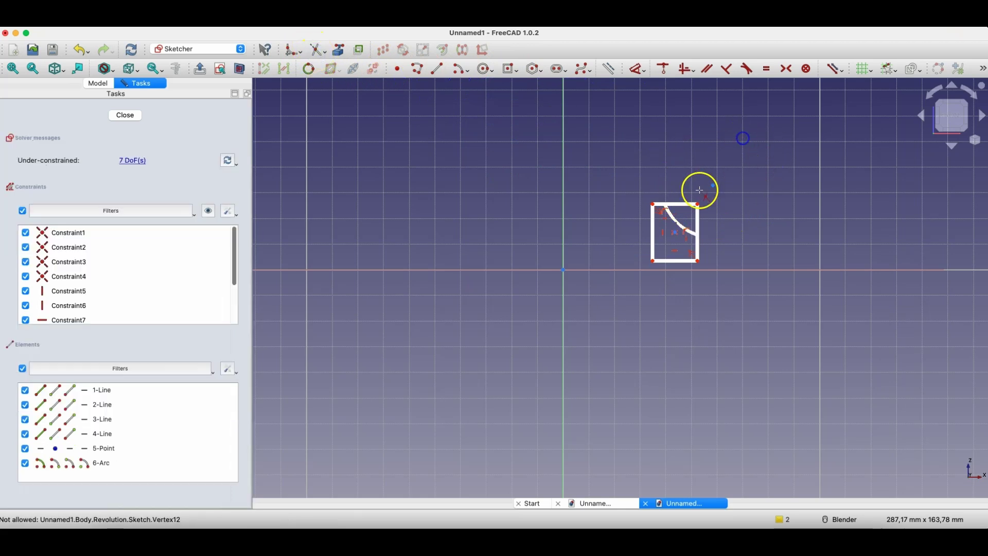
left_click(688, 202)
left_click(697, 218)
left_click(577, 174)
left_click(168, 194)
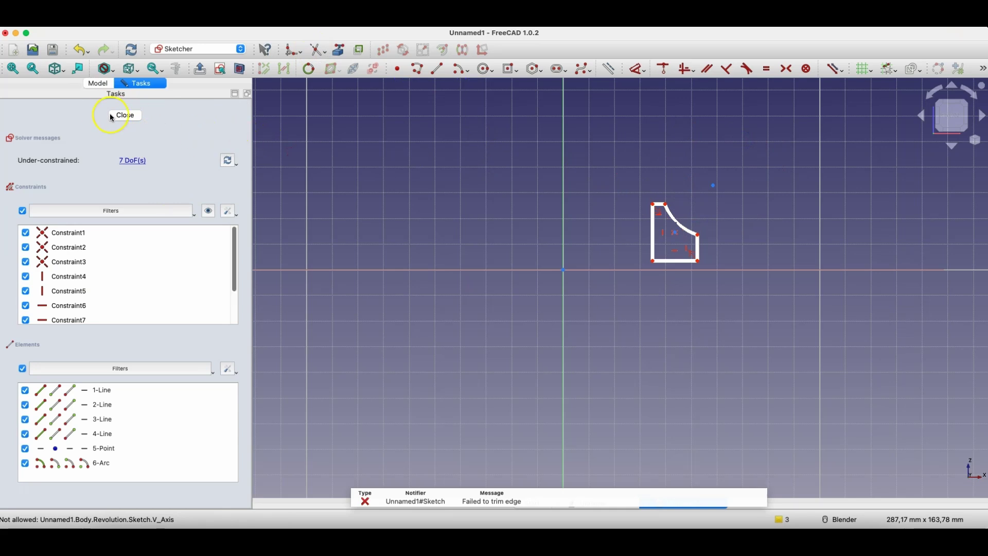
left_click(125, 115)
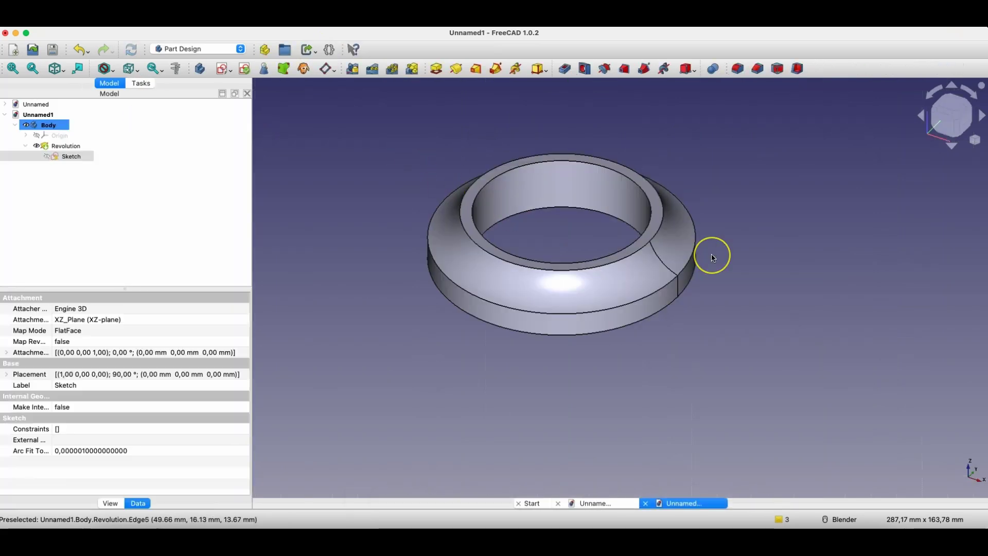
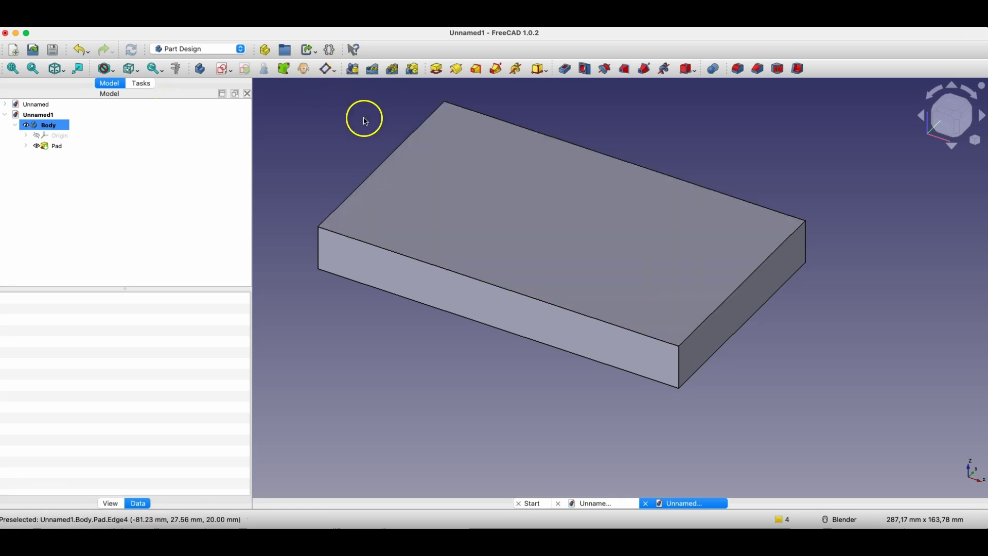
Step: On the XZ plane, sketch a centered rectangle straddling the pad's top face on the positive X side, and close the sketch
left_click(224, 69)
middle_click_drag(446, 174, 404, 88)
left_click(401, 92)
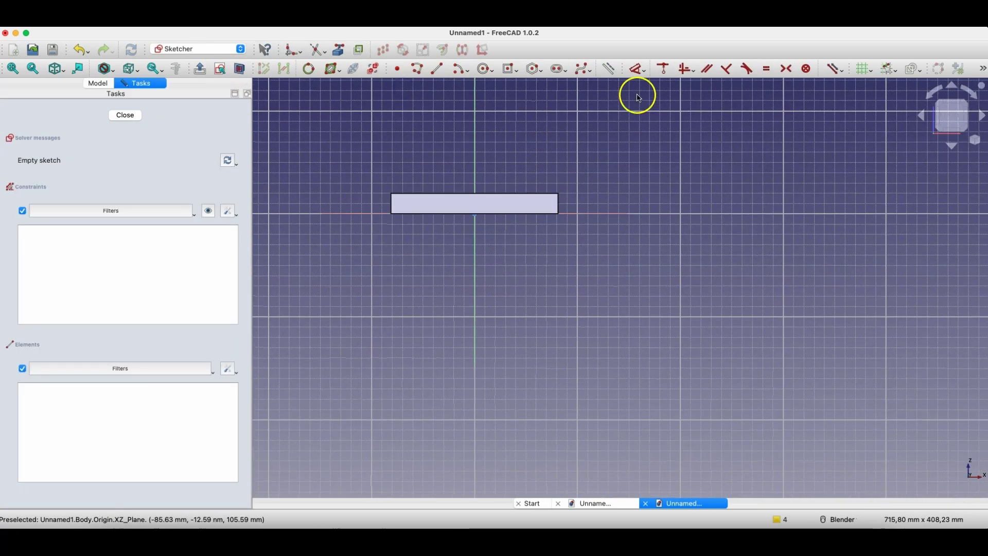
left_click(509, 68)
scroll(502, 182, "up", 2)
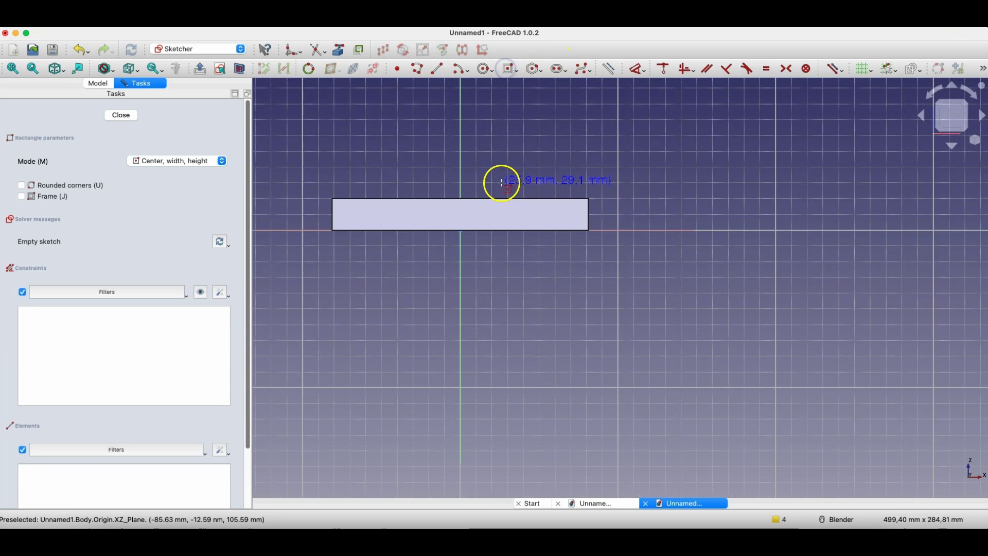
left_click(518, 175)
left_click(550, 205)
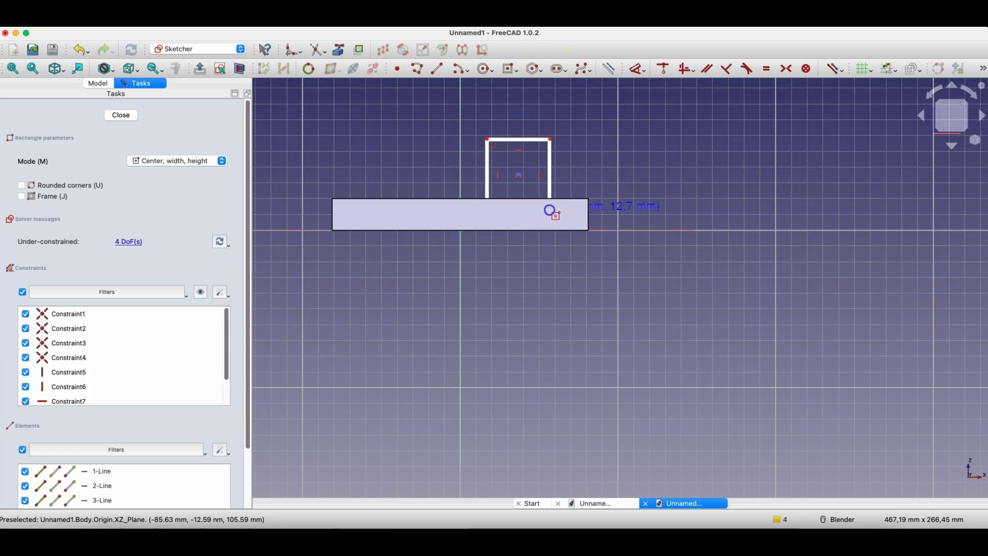
left_click(122, 115)
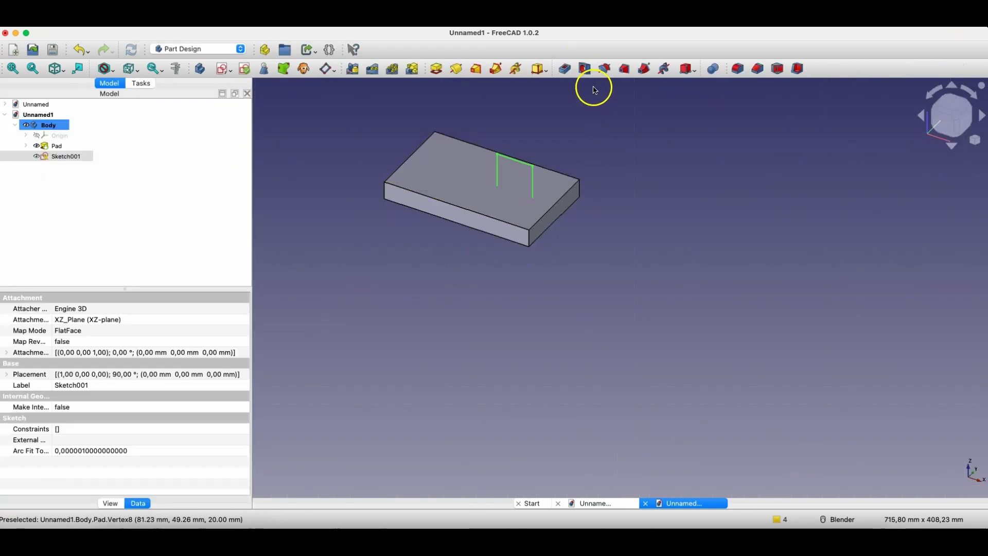
Step: Cut a 360° groove into the pad from the rectangle sketch about the vertical sketch axis
left_click(608, 70)
scroll(453, 209, "up", 5)
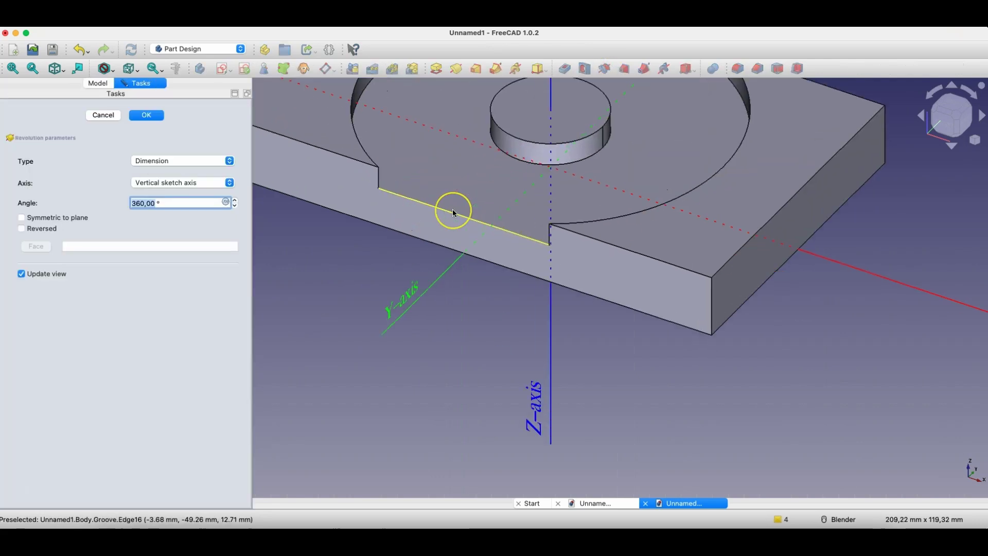
scroll(455, 215, "down", 5)
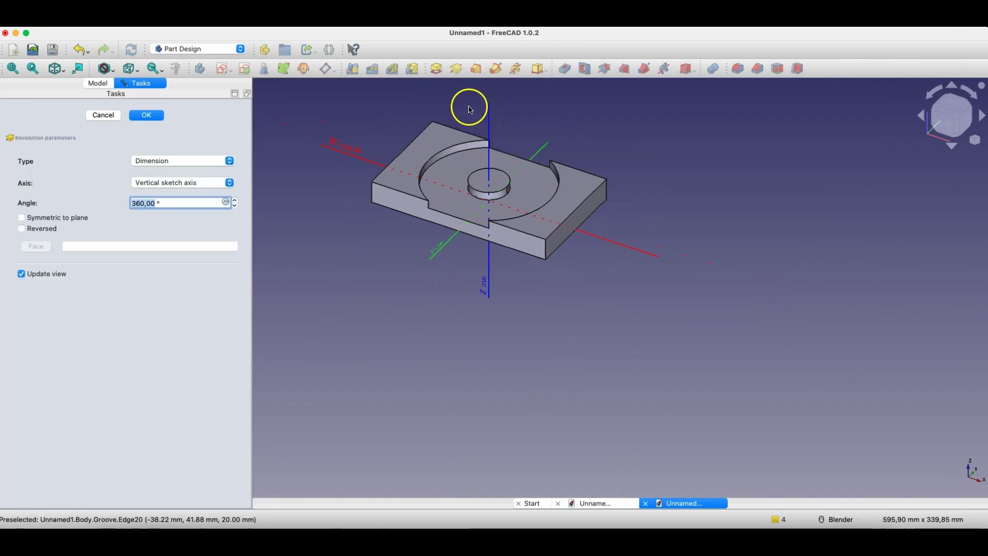
left_click(131, 120)
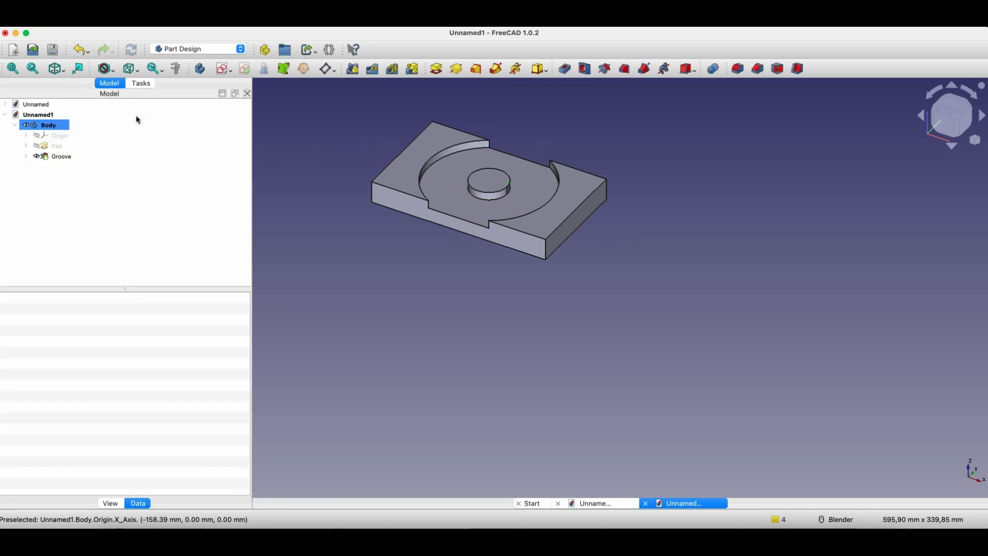
Step: In the first document, sketch a circle about 25 mm in diameter on the datum plane, overlapping the pad's top face near its free end
left_click(597, 503)
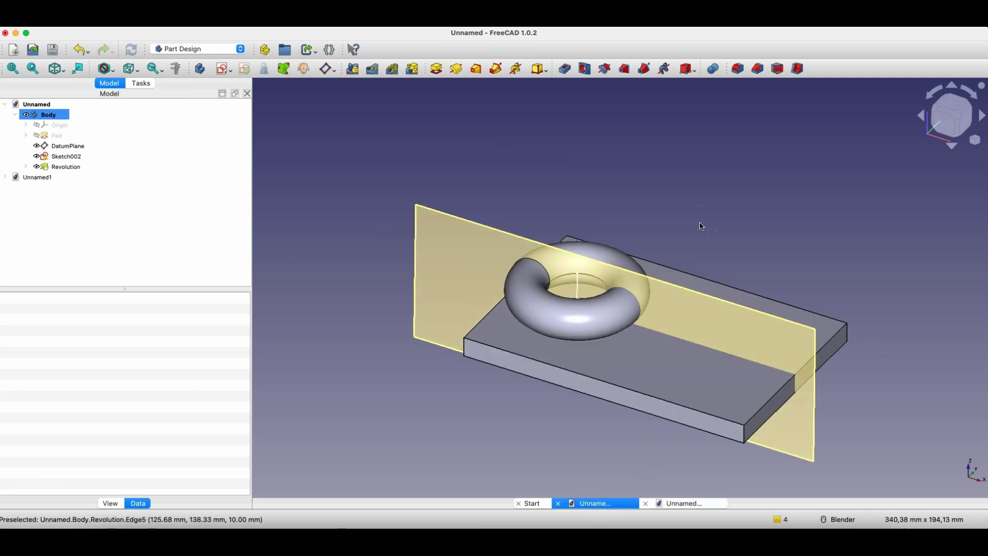
left_click(764, 330)
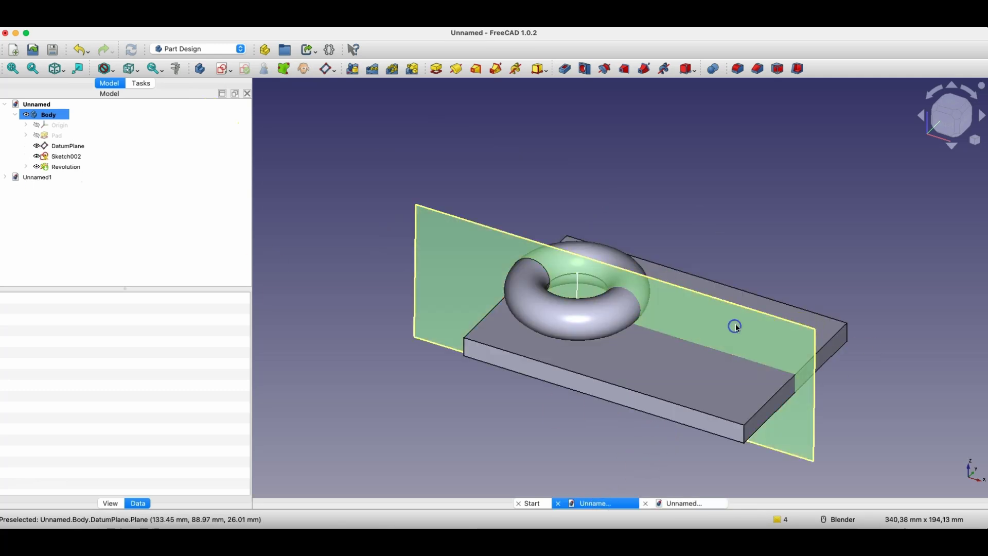
left_click(208, 67)
left_click(219, 70)
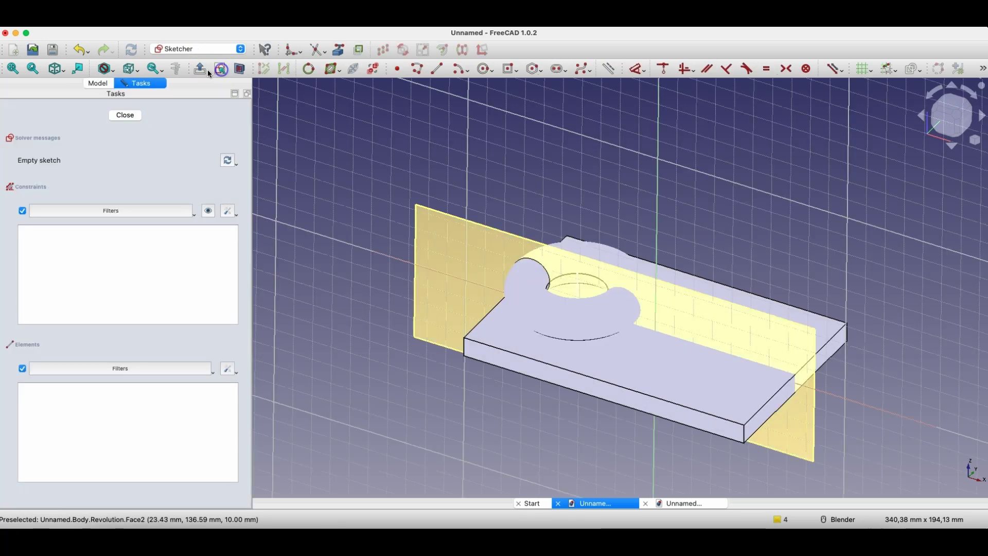
left_click(481, 69)
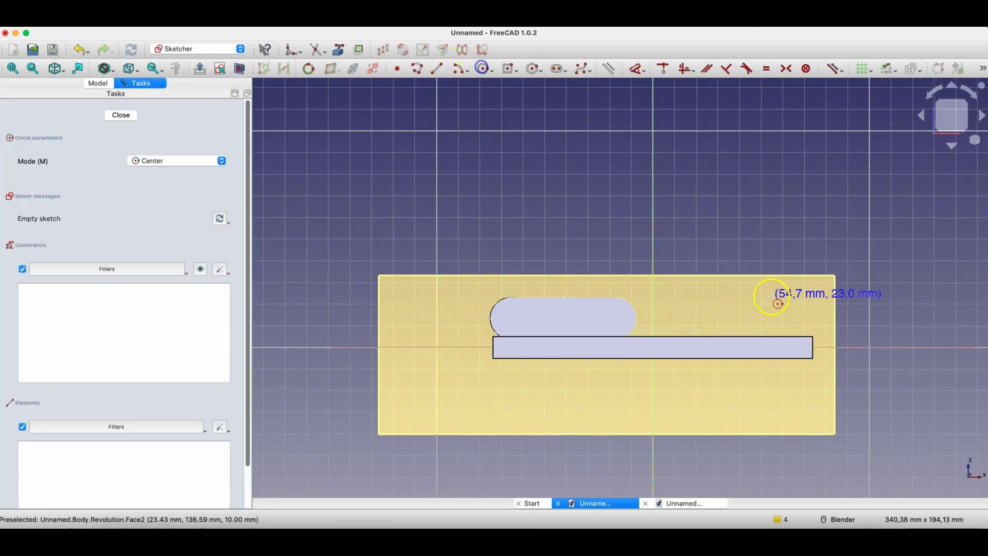
left_click(793, 314)
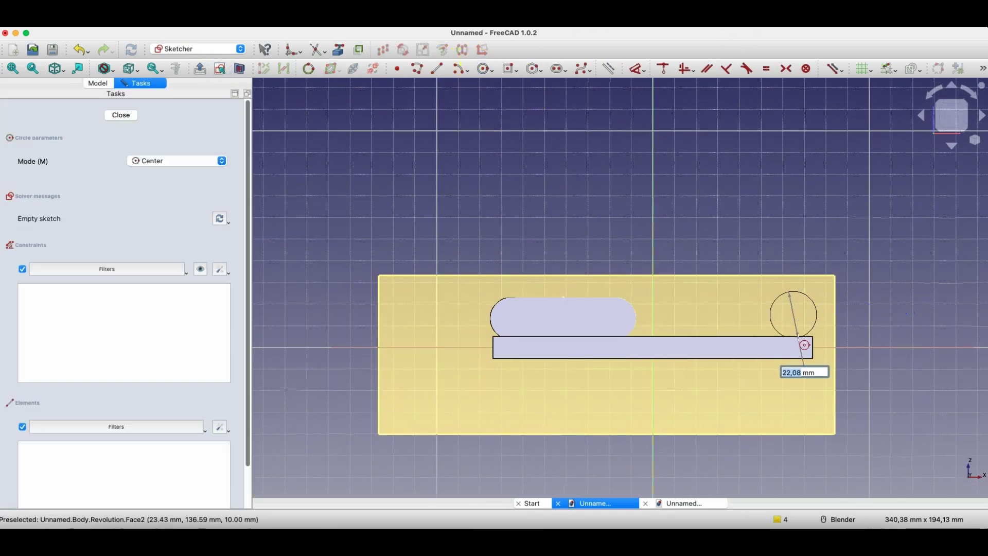
left_click(801, 340)
left_click(121, 115)
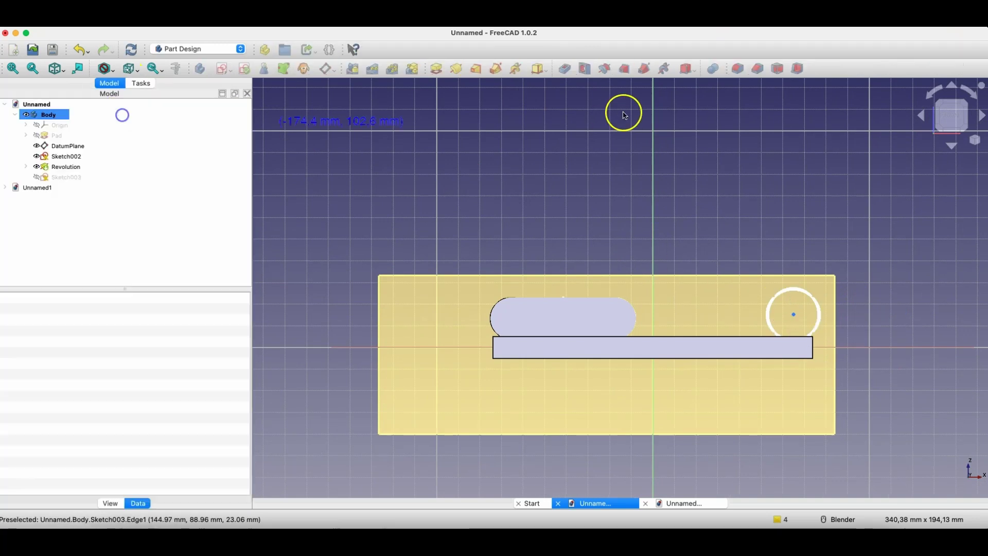
Step: In a new sketch on the datum plane, draw a vertical line about 15 mm long between the torus and the circle, and close the sketch
left_click(705, 307)
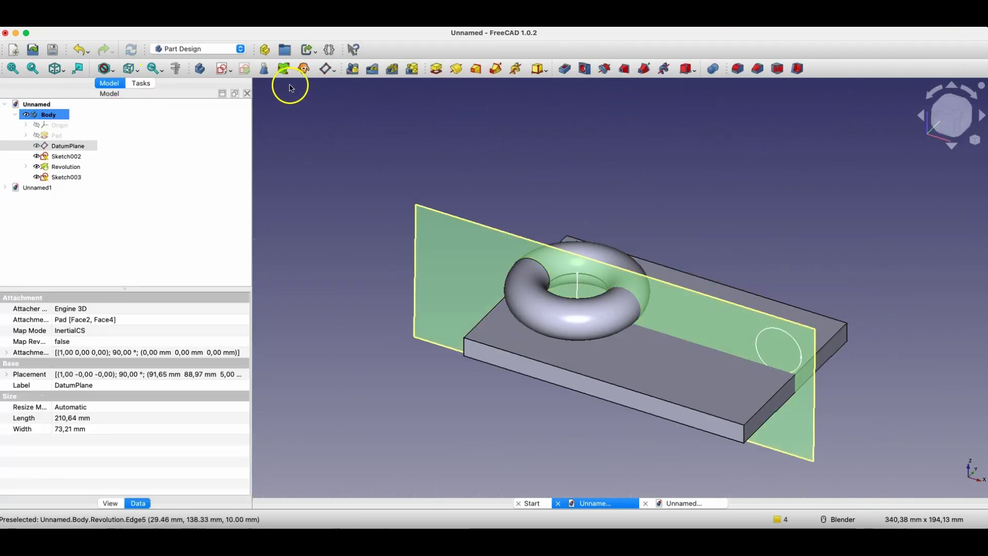
left_click(224, 71)
left_click(435, 69)
left_click(724, 302)
left_click(735, 300)
left_click(734, 333)
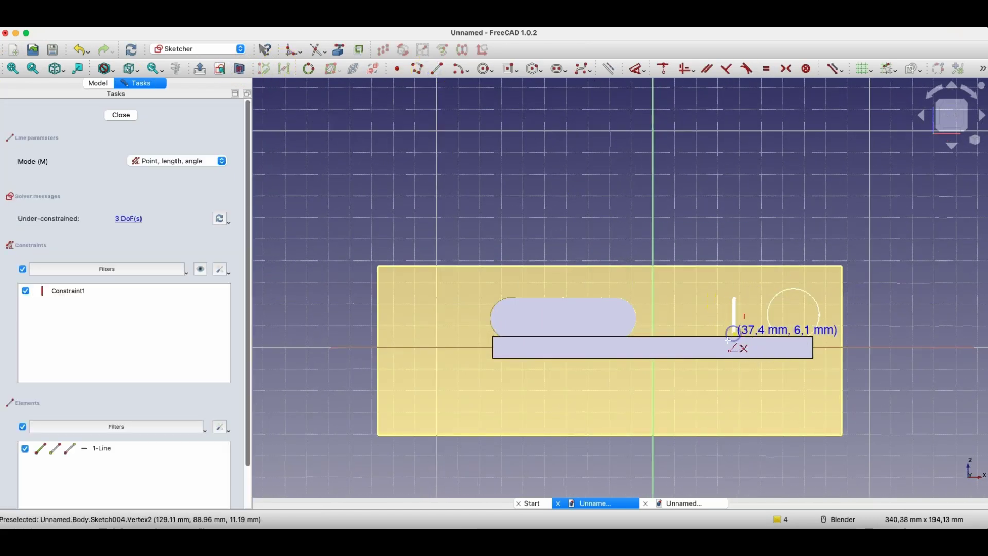
left_click(128, 117)
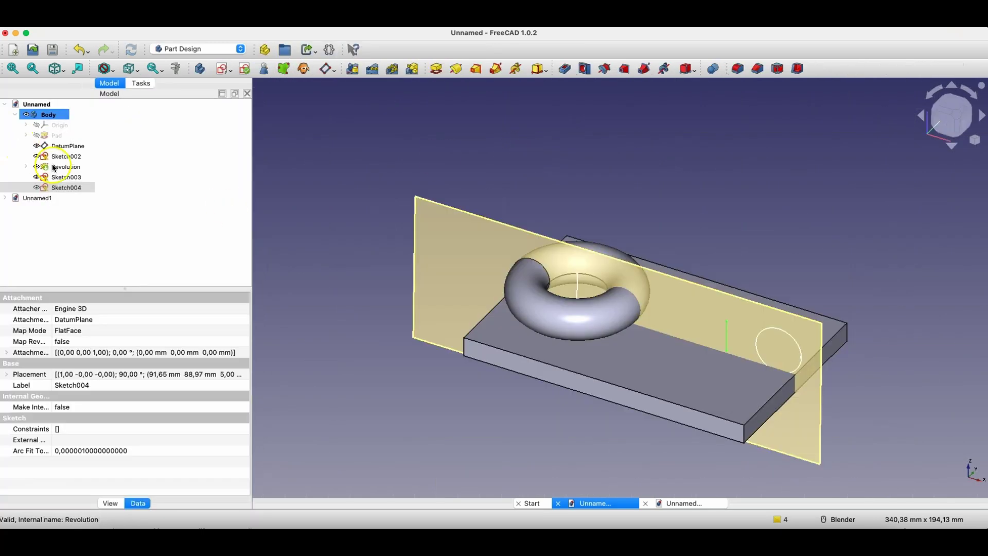
Step: Cut a 180° groove into the pad from the circle sketch, using the separately sketched vertical line as its axis
left_click(66, 177)
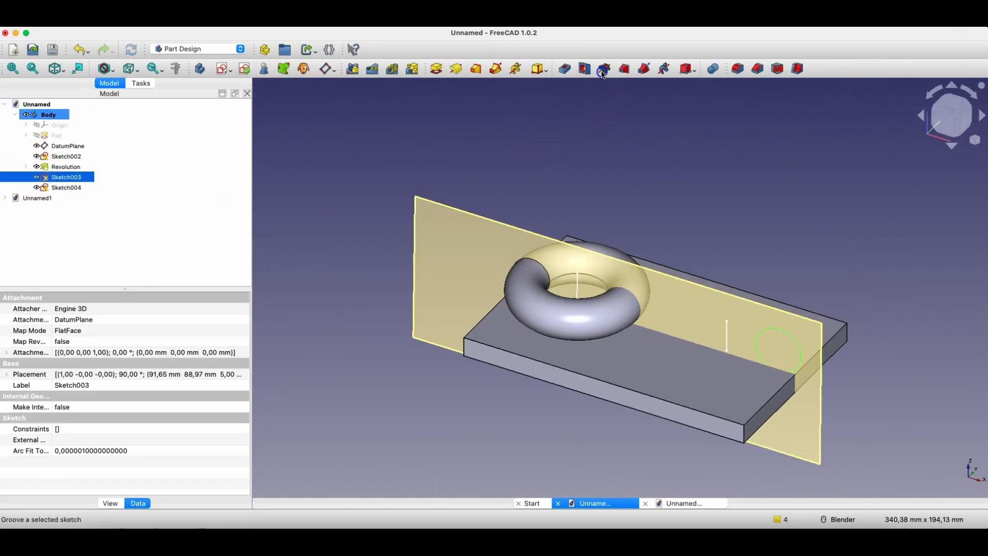
left_click(602, 69)
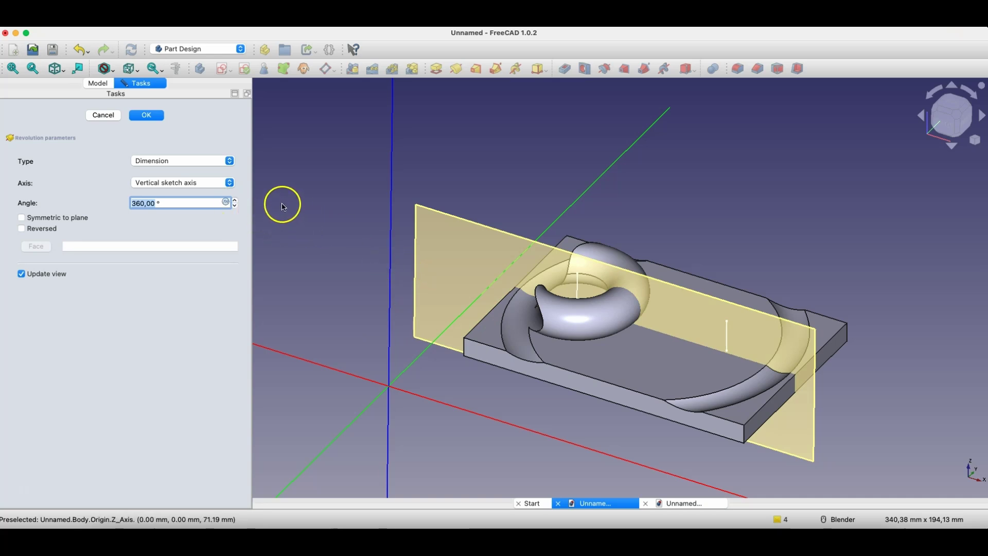
left_click(181, 181)
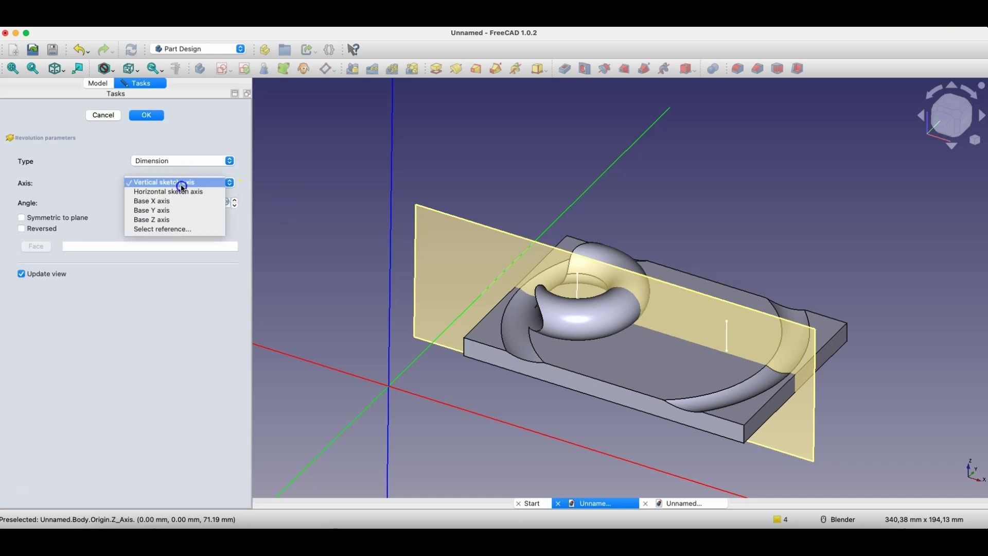
left_click(161, 230)
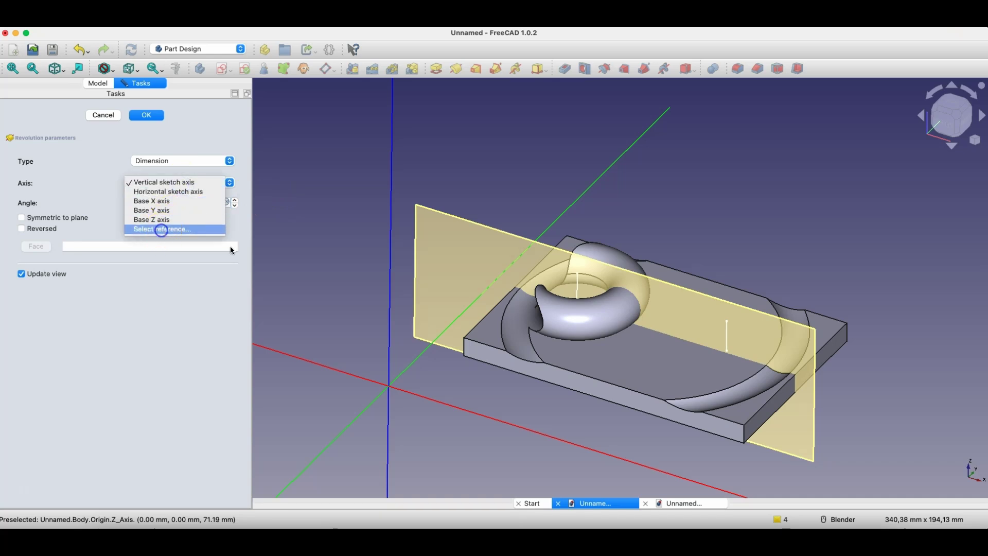
left_click(727, 336)
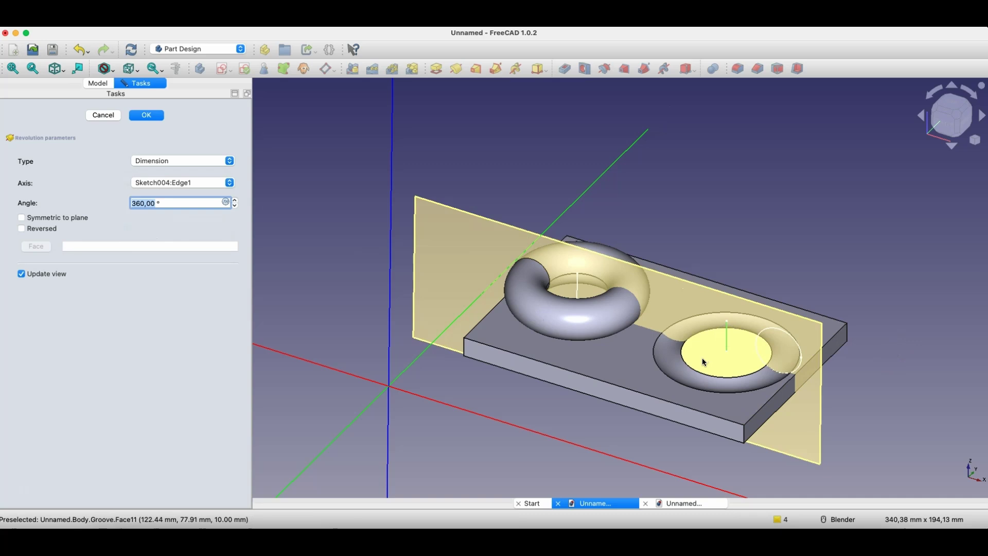
left_click(236, 205)
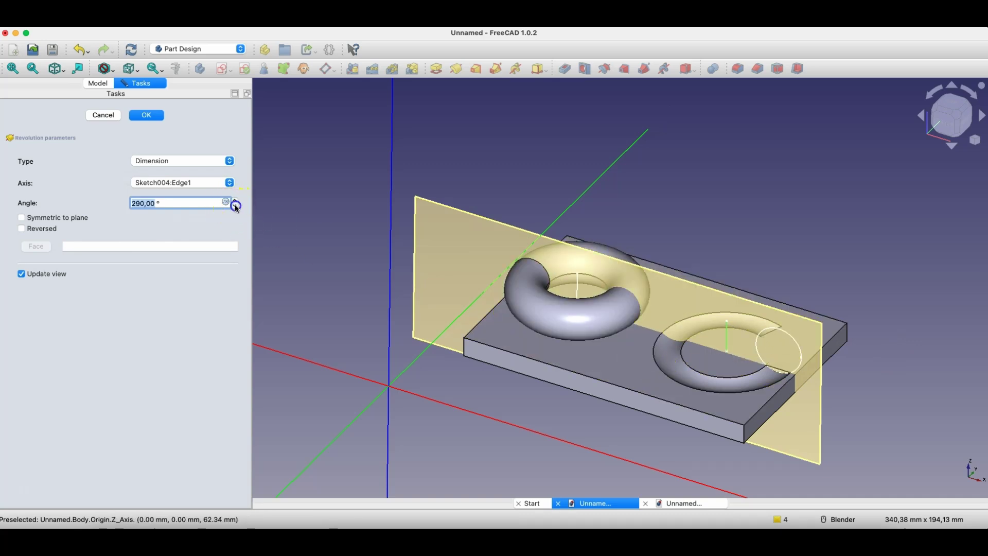
left_click(236, 205)
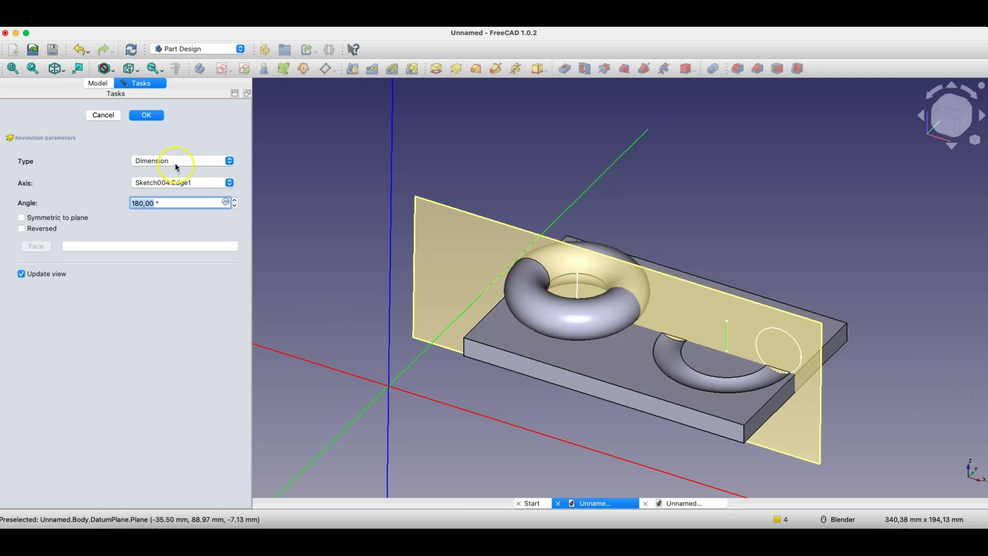
left_click(145, 115)
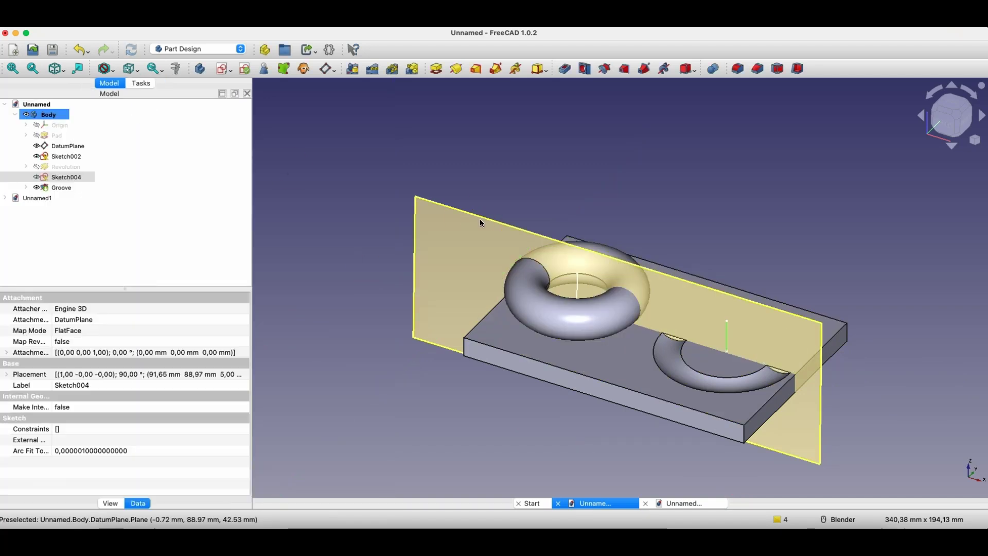